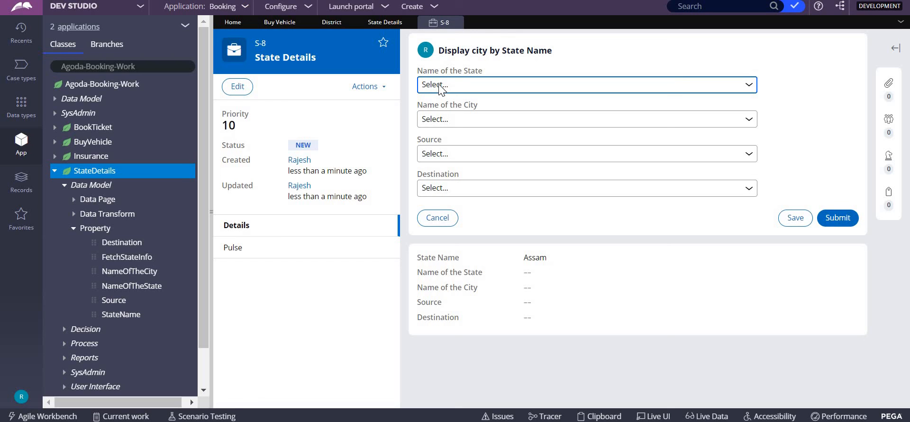
- Check the options offered for Name of the State and Name of the City in case S-8
left_click(444, 122)
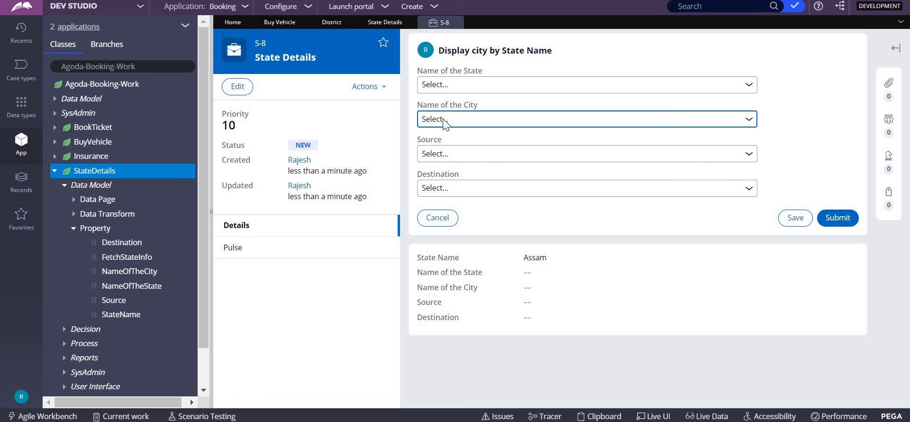
left_click(444, 84)
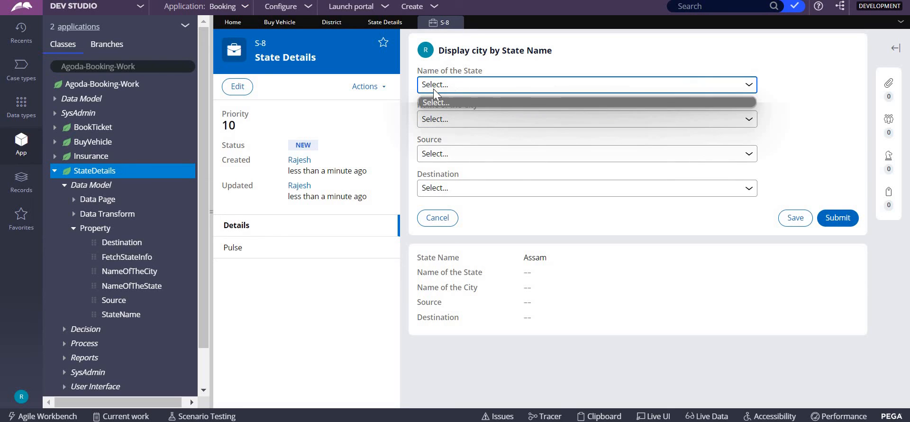
left_click(459, 119)
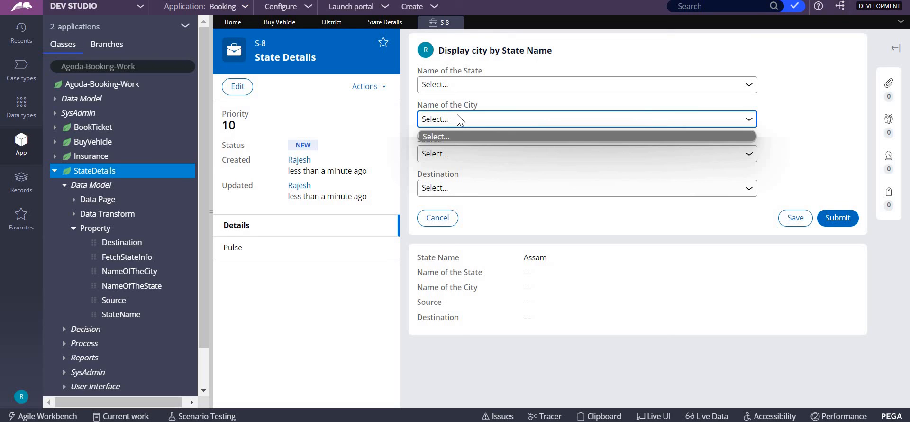
left_click(433, 85)
left_click(434, 115)
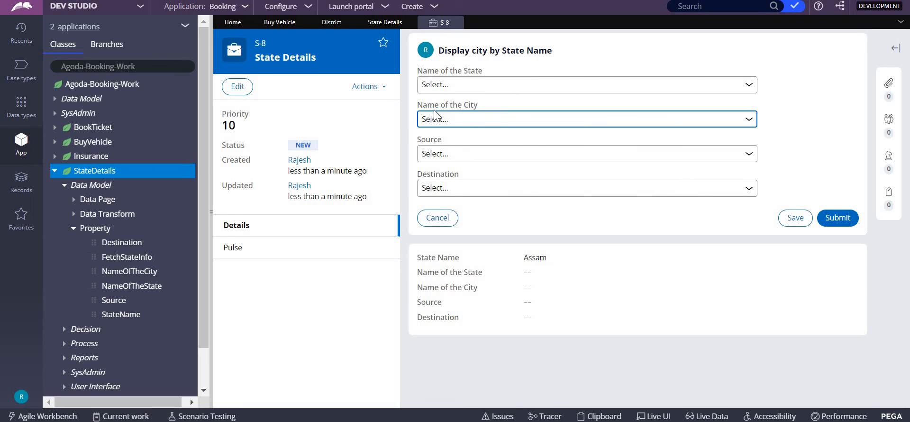
left_click(449, 85)
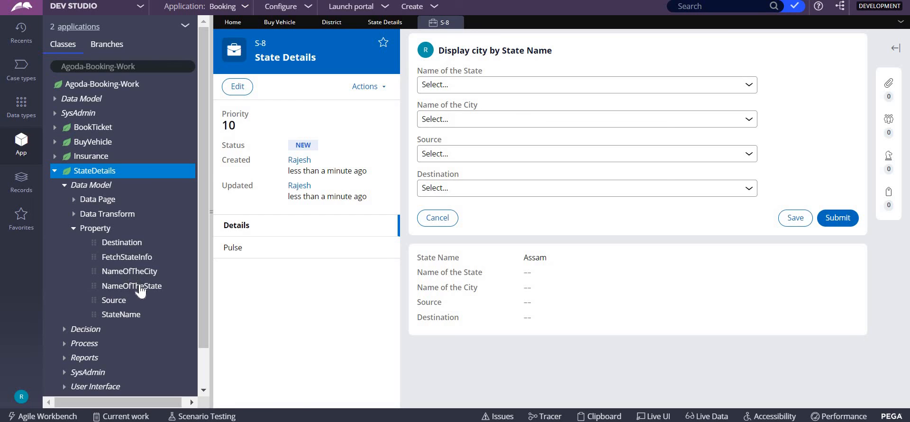
- Set the table type of the NameOfTheState property to Data page and bring up the application's data types
left_click(140, 289)
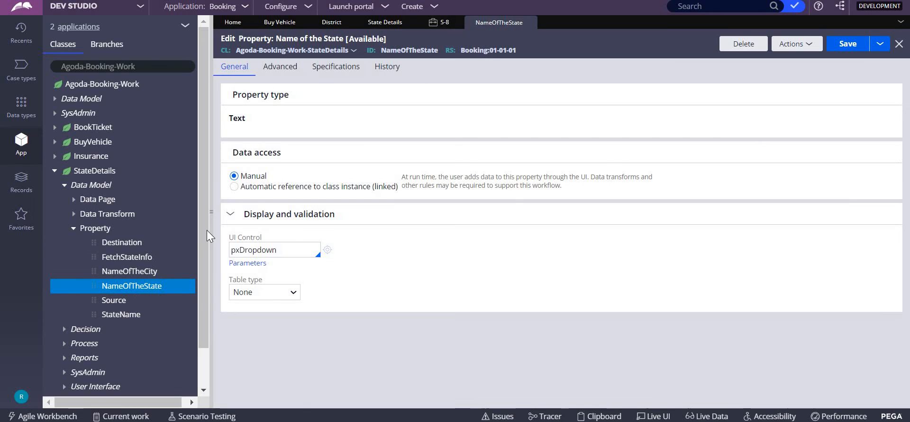
left_click(251, 292)
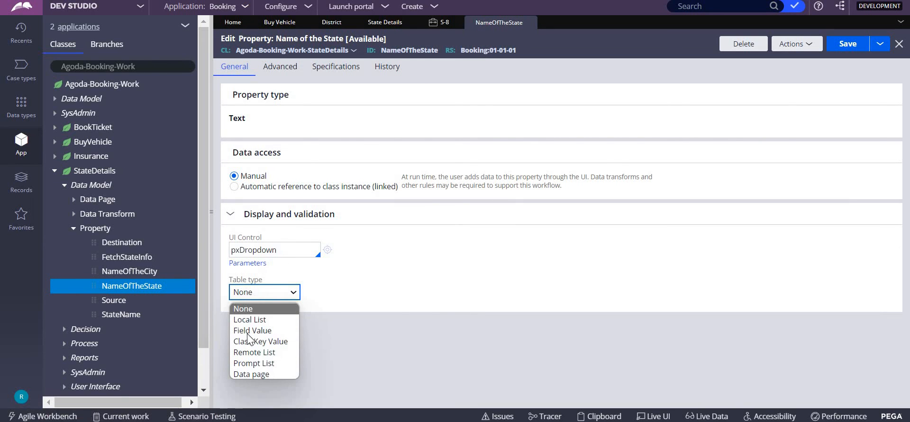
left_click(251, 374)
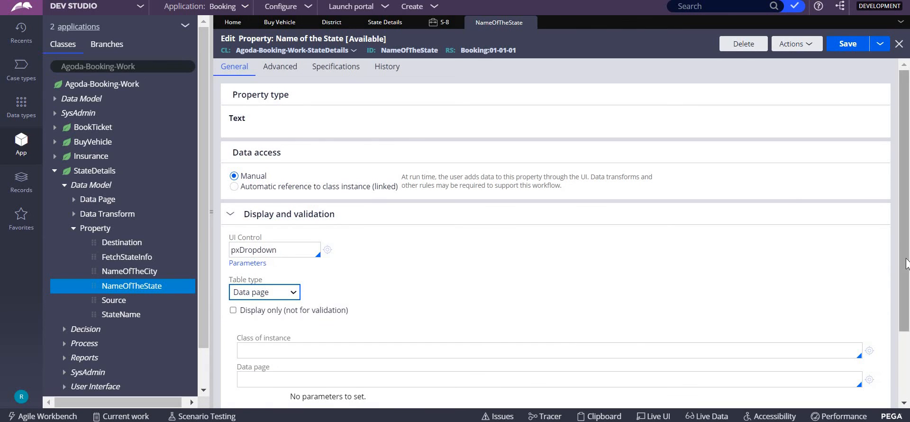
left_click_drag(907, 264, 906, 332)
left_click(293, 264)
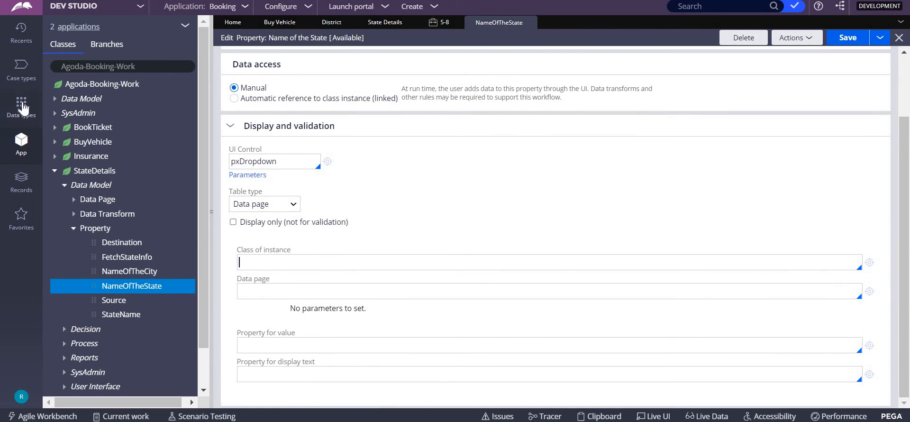
left_click(21, 105)
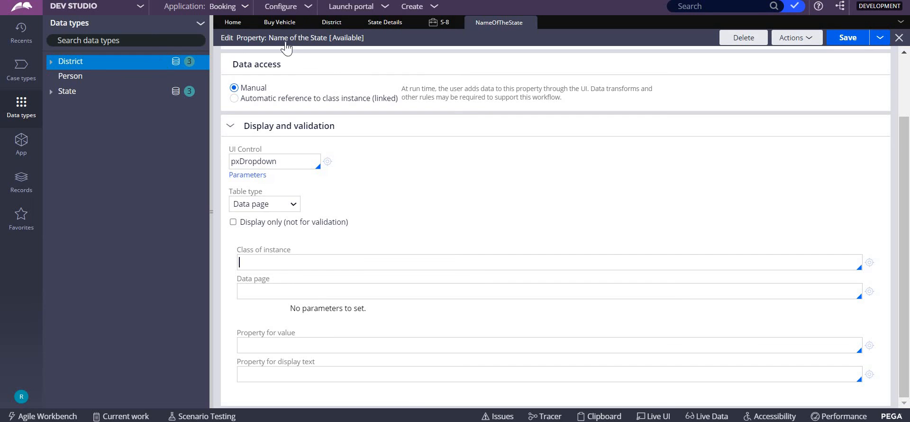
left_click(26, 140)
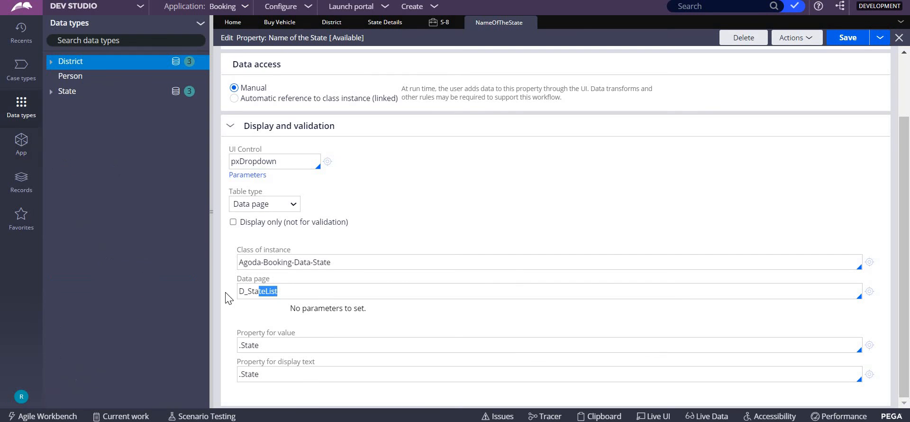
- Set the property's class of instance to Agoda-Booking-Data-District
left_click(373, 259)
key("BackSpace")
key("BackSpace")
key("BackSpace")
key("BackSpace")
key("BackSpace")
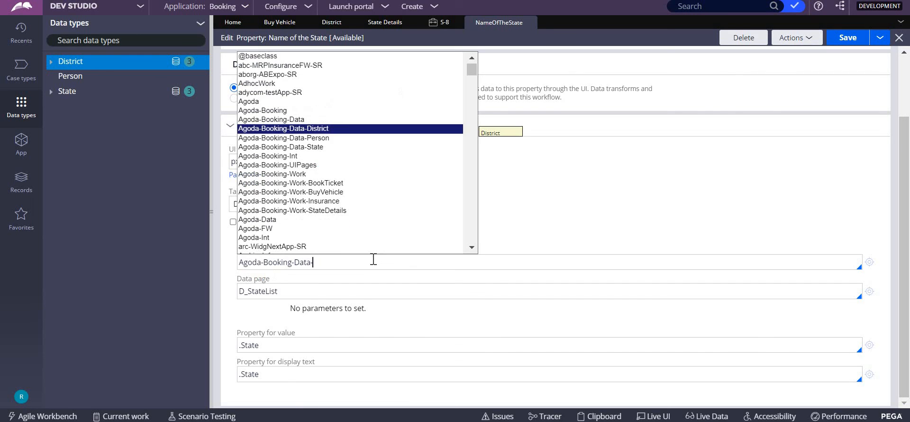
key("Down")
key("Up")
key("Return")
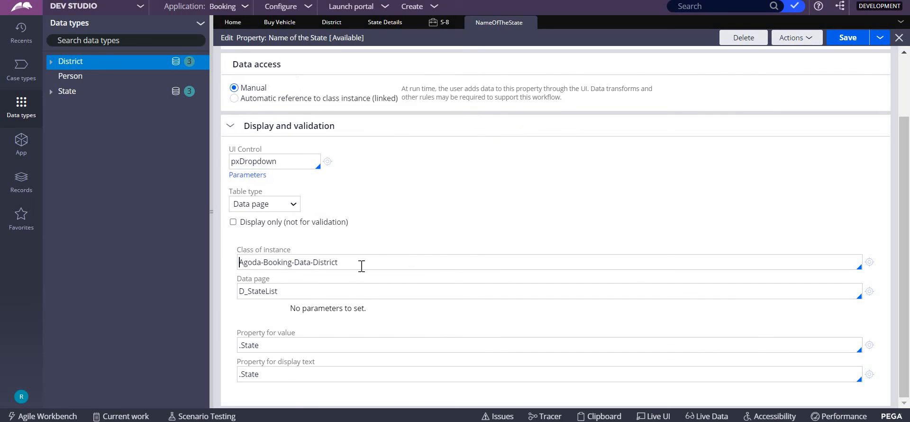
- Set the property's data page to D_DistrictList
key("BackSpace")
key("BackSpace")
key("BackSpace")
key("BackSpace")
key("BackSpace")
key("BackSpace")
key("BackSpace")
key("BackSpace")
key("BackSpace")
key("BackSpace")
key("Down")
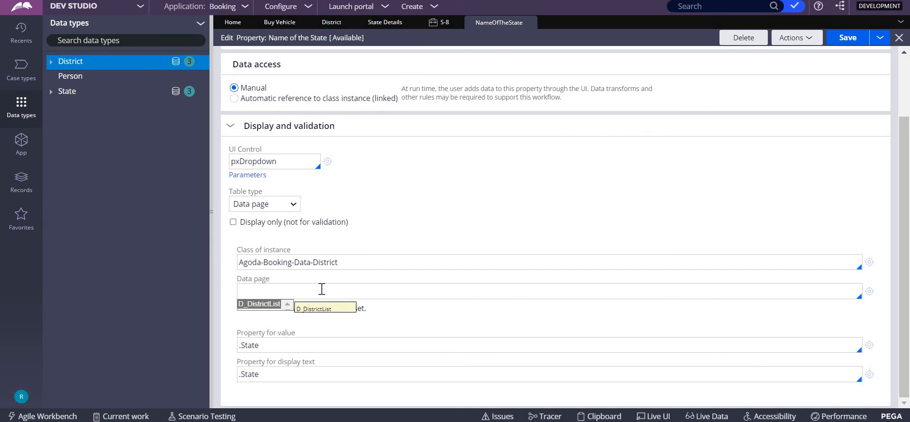
key("Return")
- Set the property for value to .StateName
left_click(286, 344)
key("BackSpace")
key("BackSpace")
key("BackSpace")
key("BackSpace")
key("BackSpace")
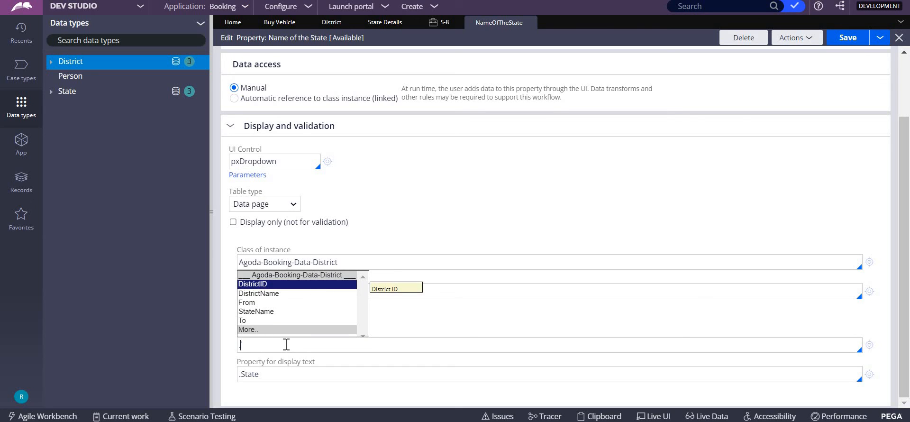
key("Down")
key("Down")
key("Down")
key("Return")
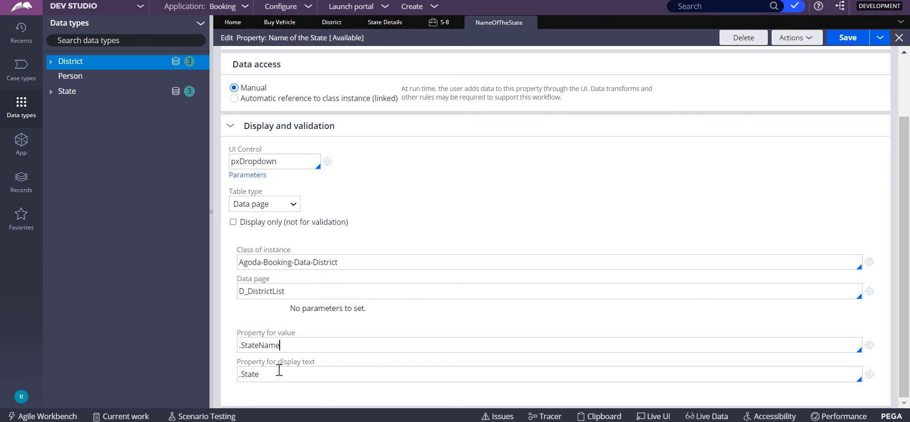
- Set the property for display text to .StateName and save the NameOfTheState property
left_click(279, 370)
key("BackSpace")
key("BackSpace")
key("BackSpace")
key("BackSpace")
key("BackSpace")
key("BackSpace")
key("Down")
key("Down")
key("Down")
key("Down")
key("Return")
left_click(846, 36)
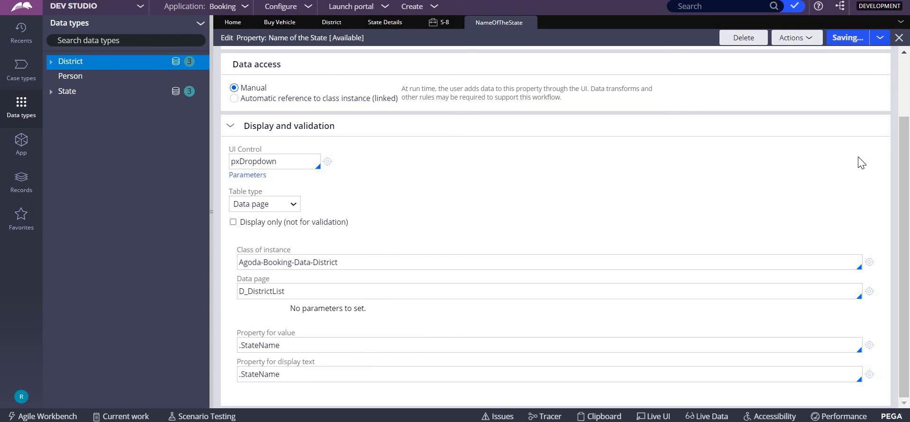
- Create a new State Details case and check its Name of the State options
left_click(434, 7)
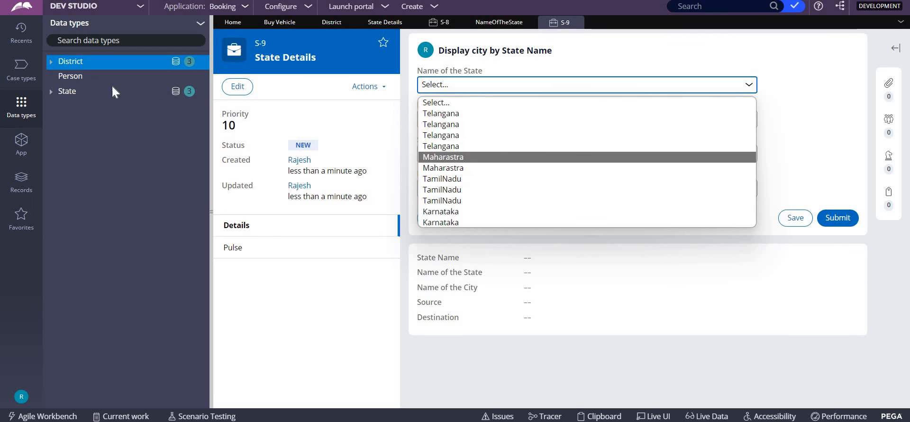
left_click(72, 112)
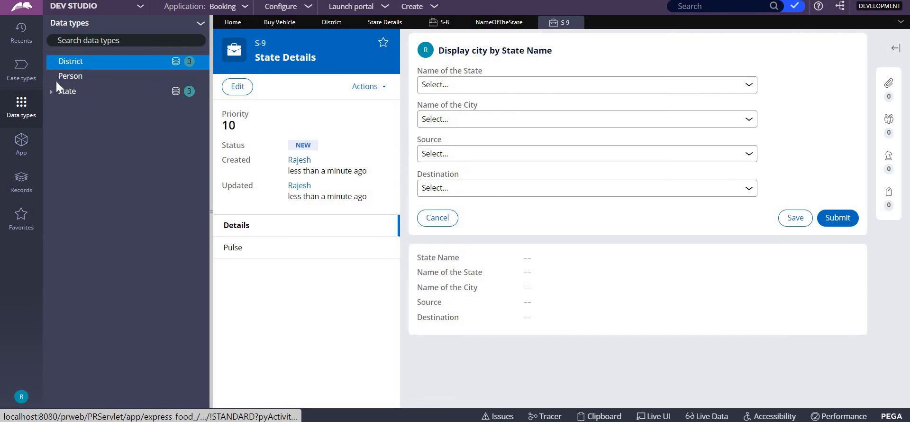
- Review the List District data page definition and the Name of the State options in case S-9
left_click(53, 62)
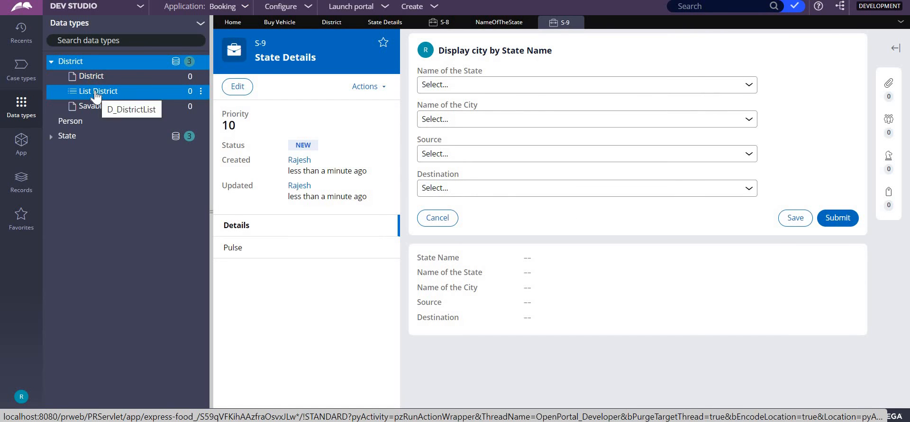
left_click(96, 92)
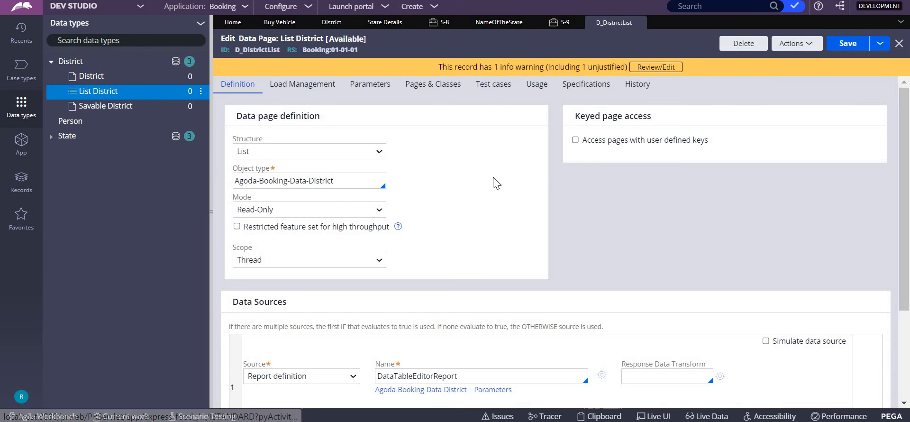
left_click(560, 23)
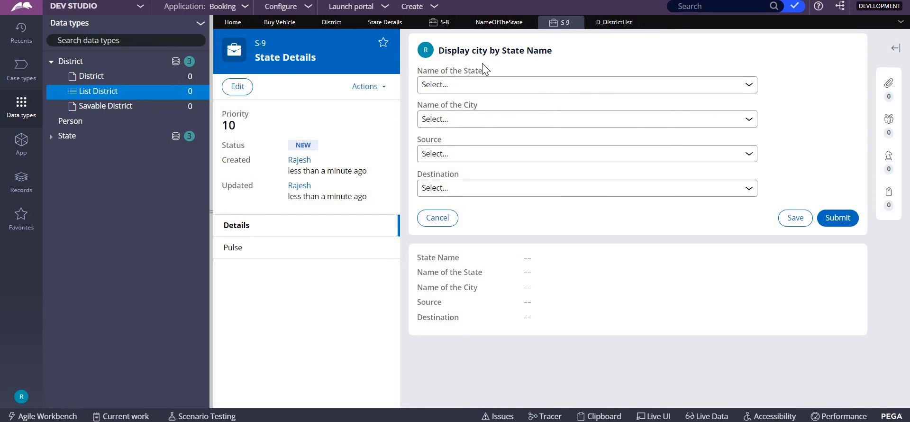
left_click(484, 84)
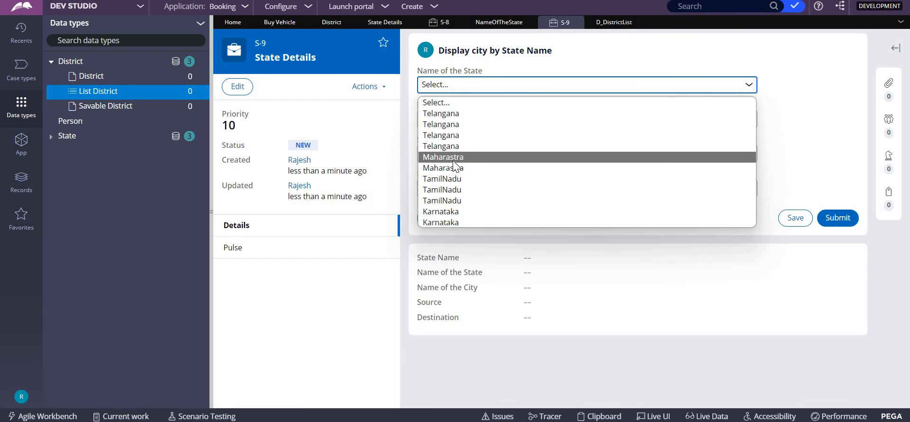
- Start a new report definition with the label RetrieveState
left_click(434, 6)
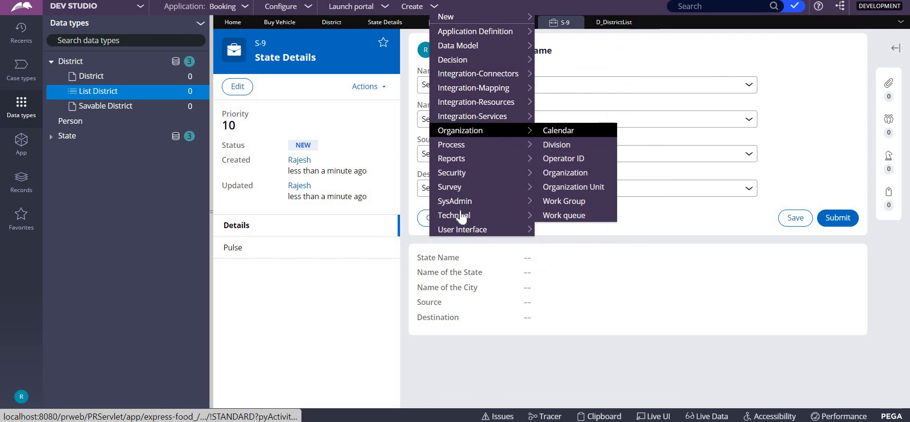
mouse_move(463, 216)
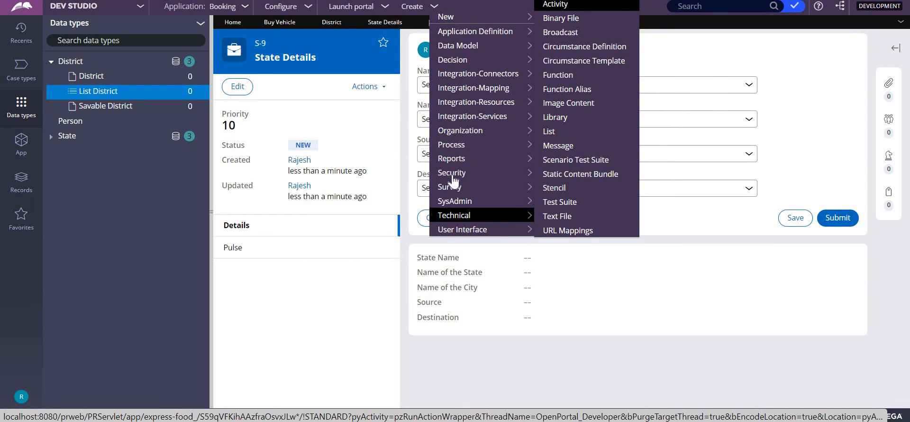
mouse_move(526, 158)
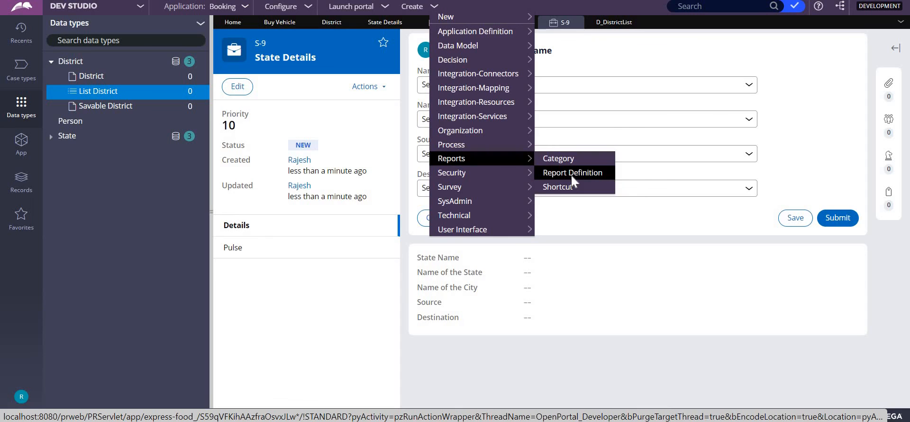
left_click(572, 174)
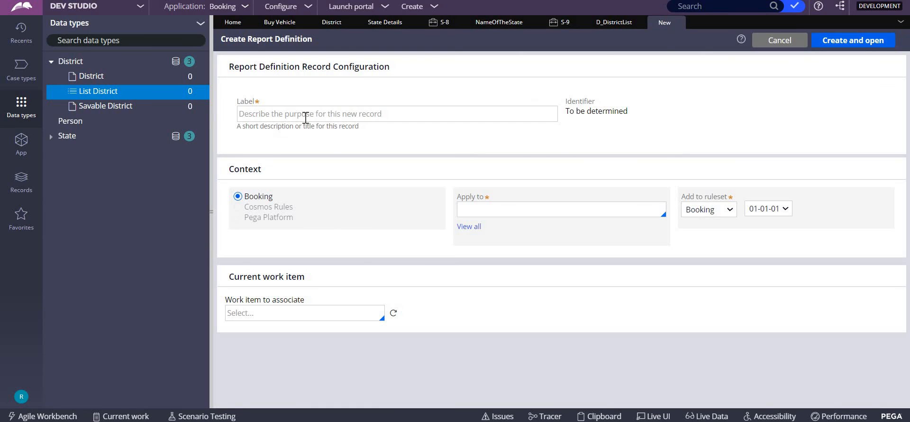
left_click(306, 116)
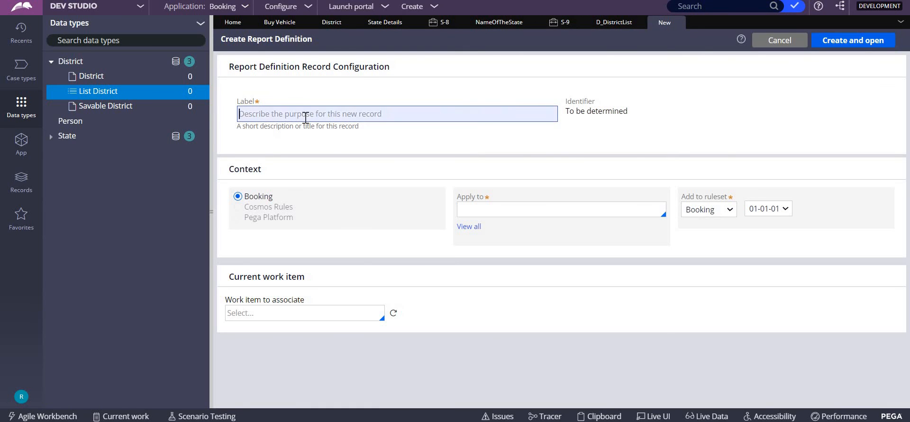
type("RetrieveState")
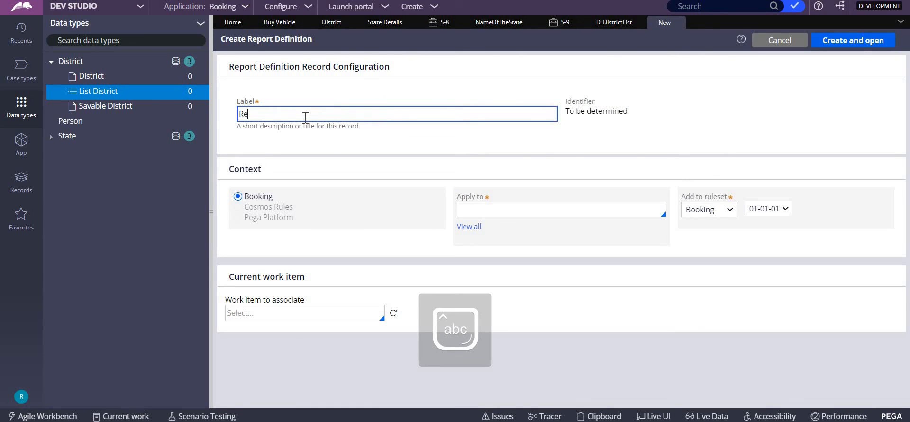
key("Tab")
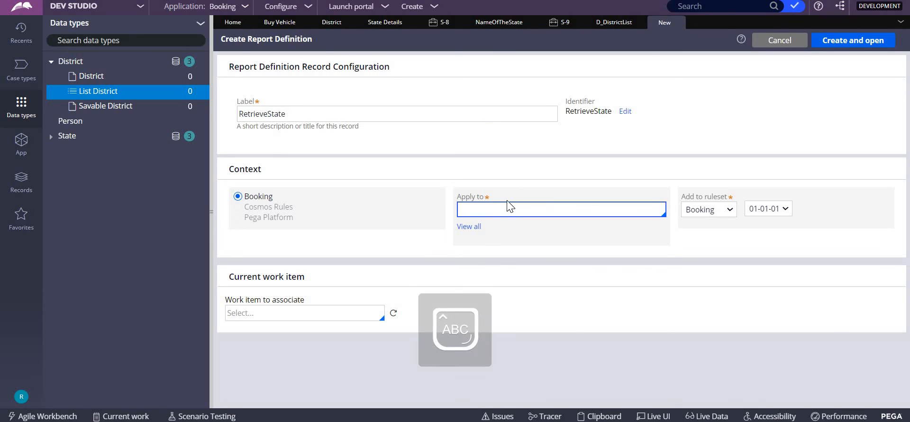
- Apply the report definition to the class Agoda-Booking-Data-District, then create and open it
type("Agoda")
key("Down")
key("Down")
key("Down")
key("Down")
key("Down")
key("Down")
key("Down")
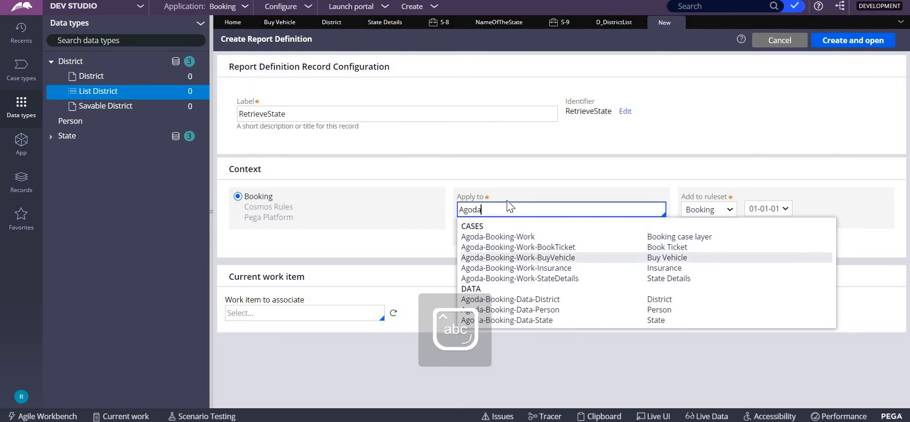
key("Up")
key("Return")
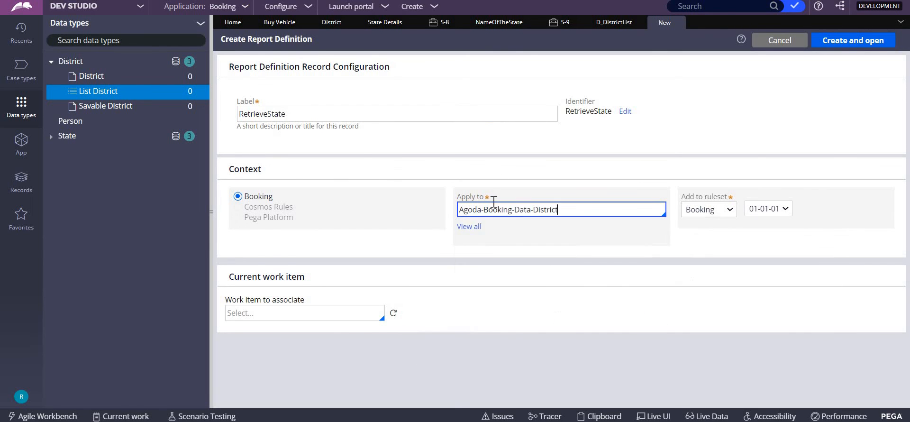
left_click(868, 42)
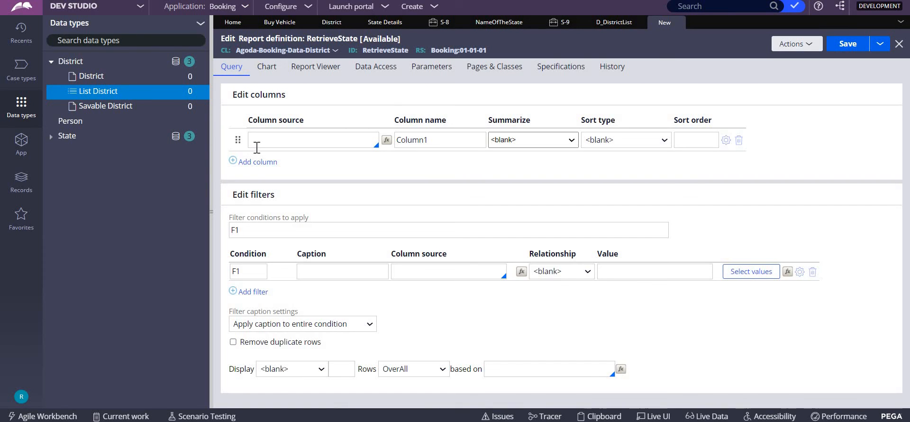
- Set the first column source to .StateName with the column name State Name and save the report definition
left_click(256, 147)
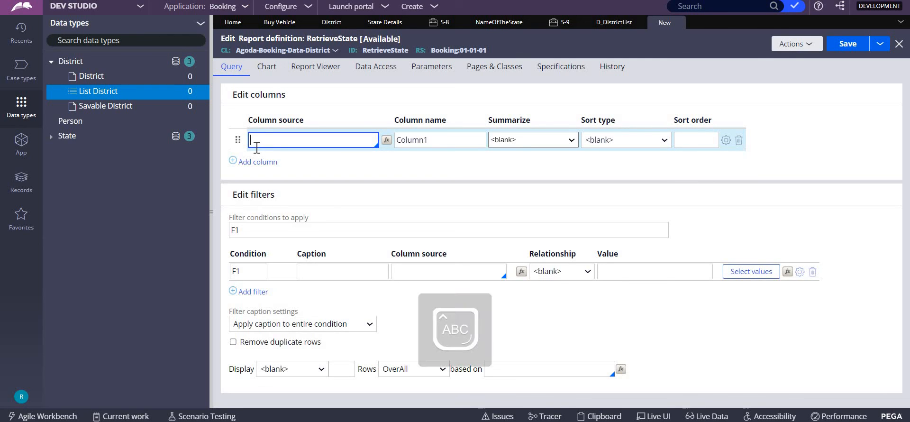
type("Sta")
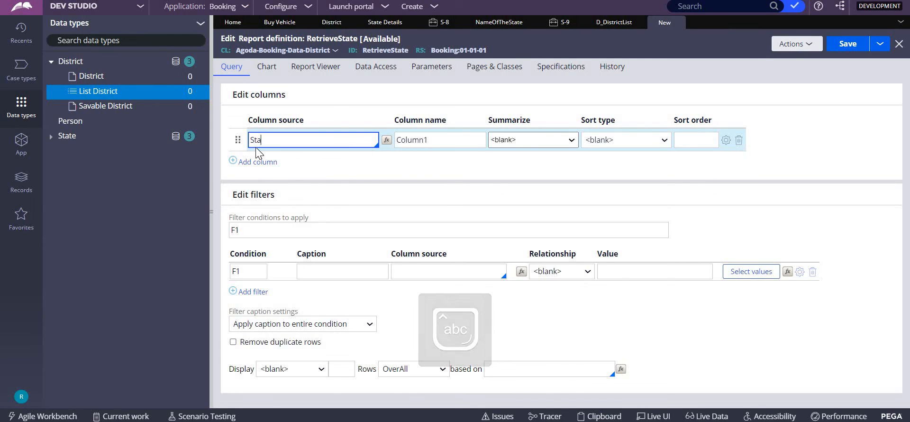
left_click(256, 152)
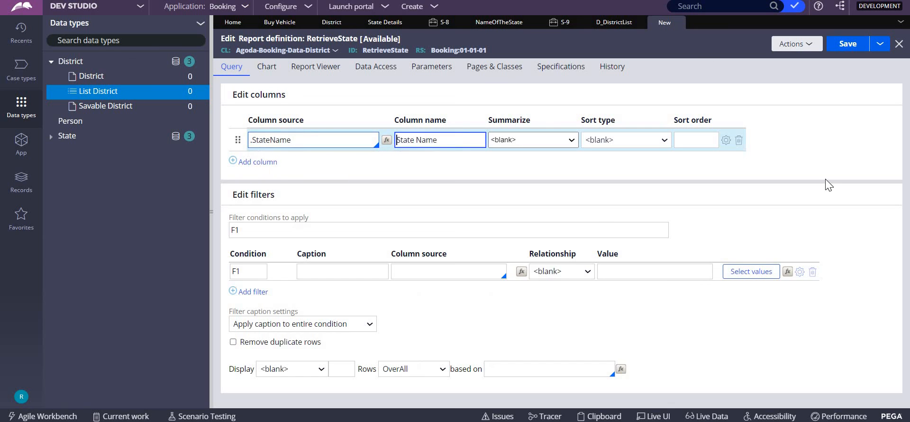
left_click(855, 49)
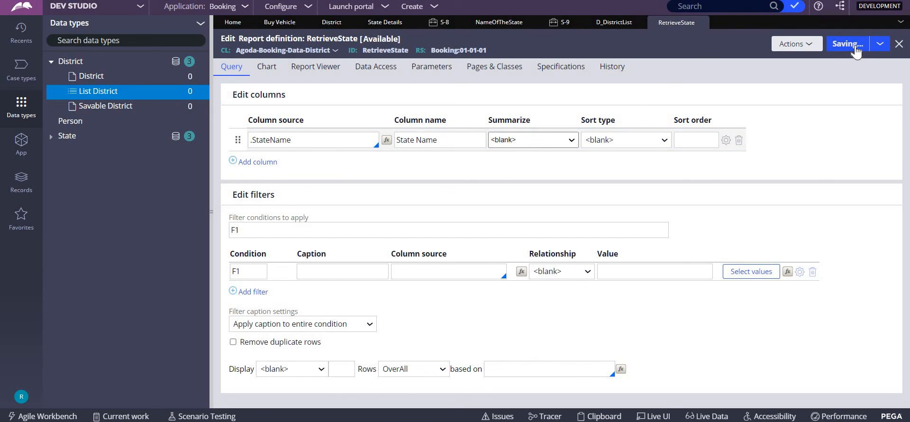
- Run the RetrieveState report to examine the listed state names, and close the results window
left_click(811, 44)
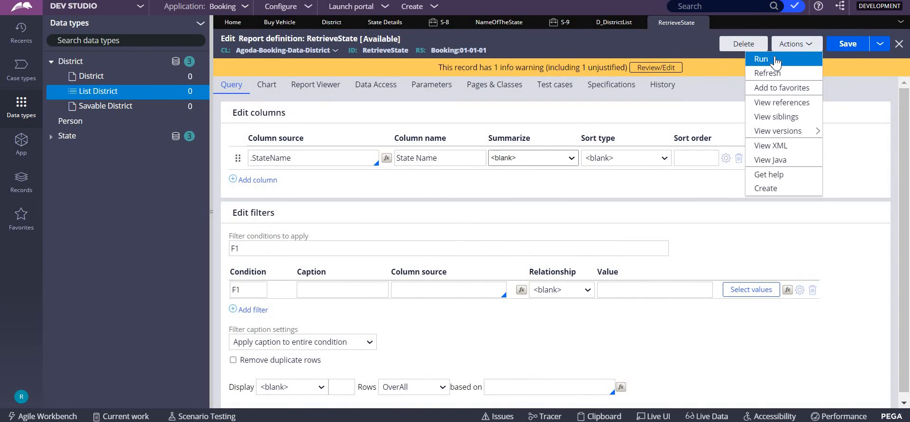
left_click(784, 59)
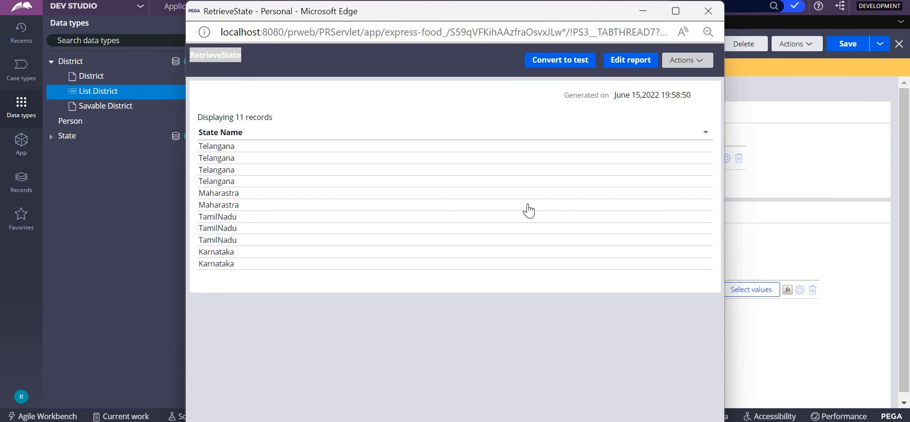
left_click(702, 15)
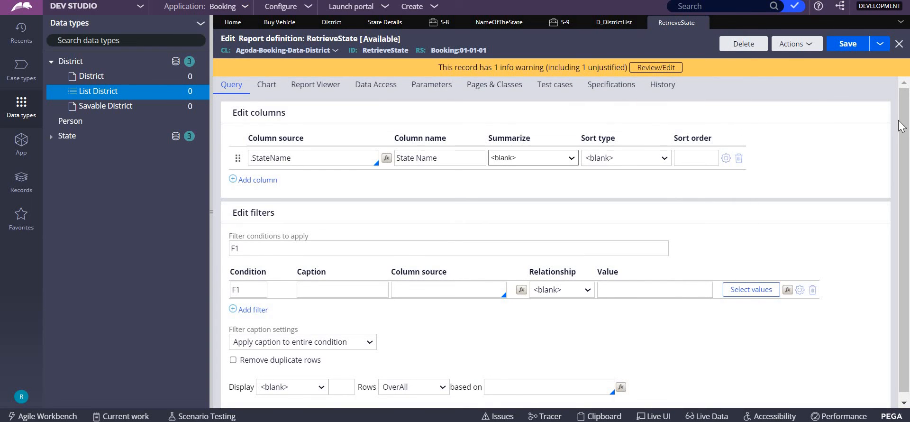
- Enable removal of duplicate rows in RetrieveState, save it, and rerun the report to check the state names before closing it
scroll(907, 127, "down", 1)
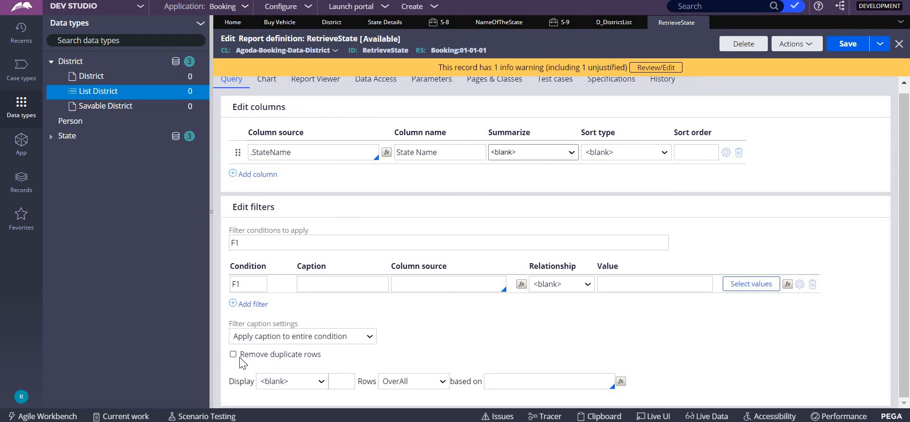
left_click(848, 43)
left_click(792, 46)
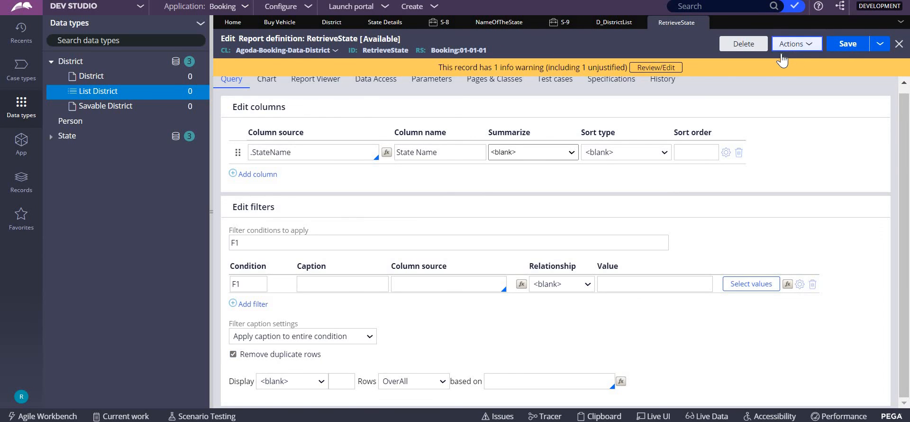
left_click(780, 60)
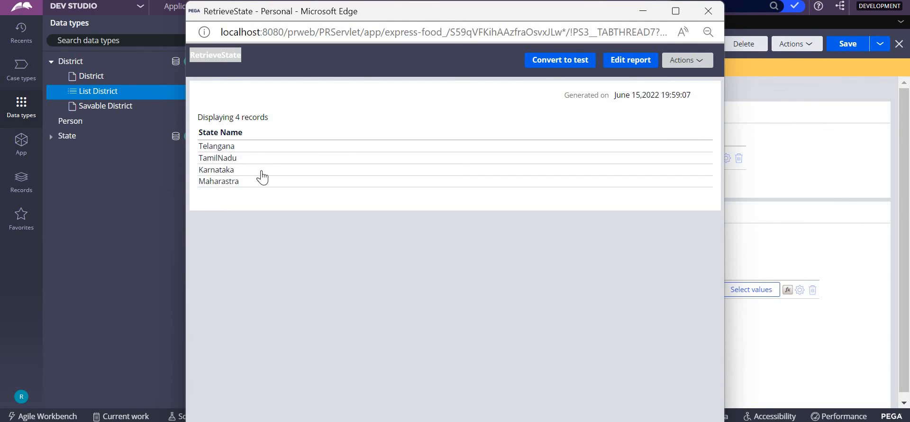
left_click(708, 11)
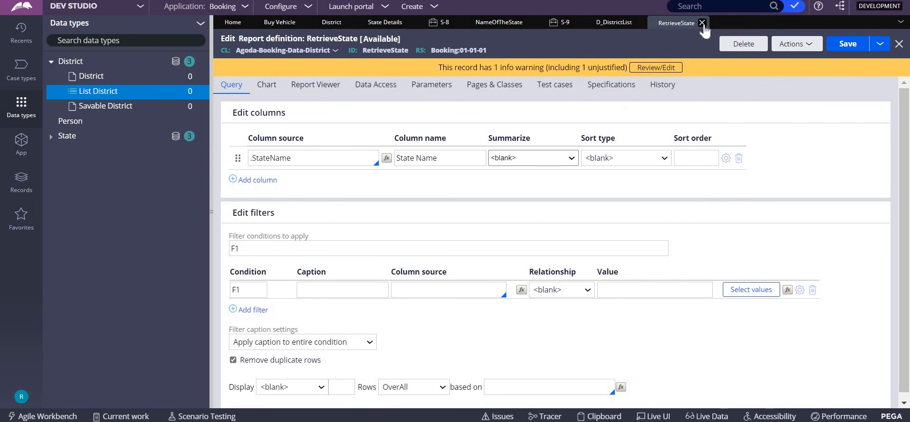
left_click(702, 23)
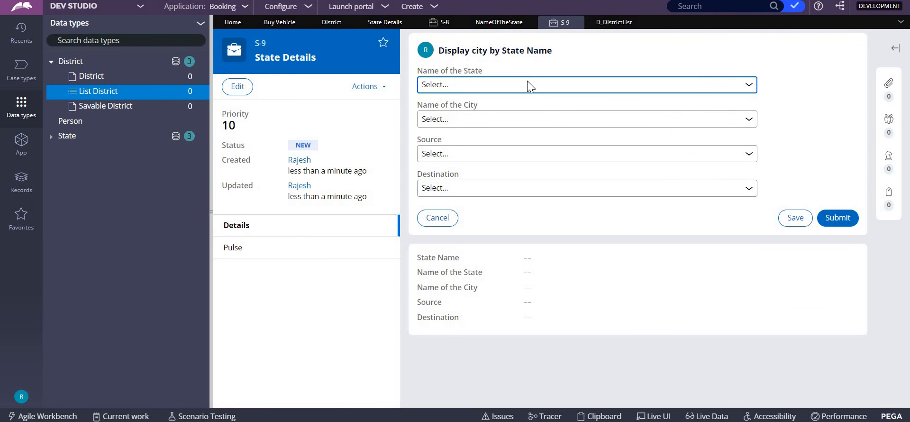
- Set the table type of the NameOfTheState property to None and save the property
left_click(495, 85)
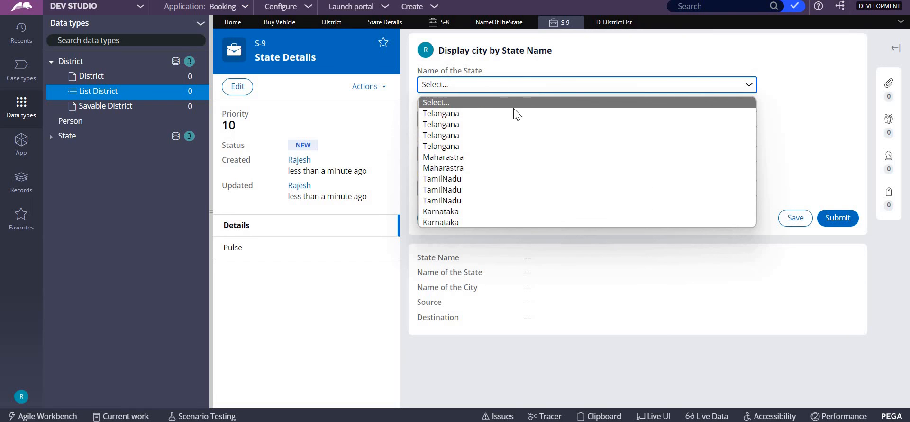
left_click(473, 22)
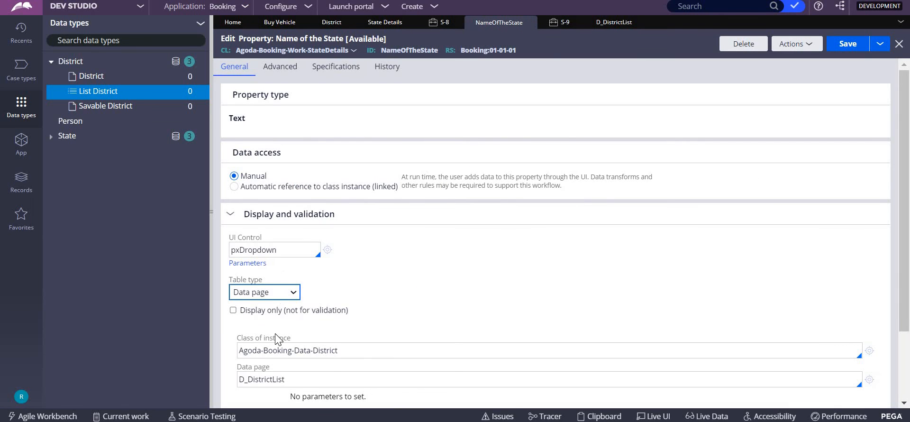
left_click(265, 292)
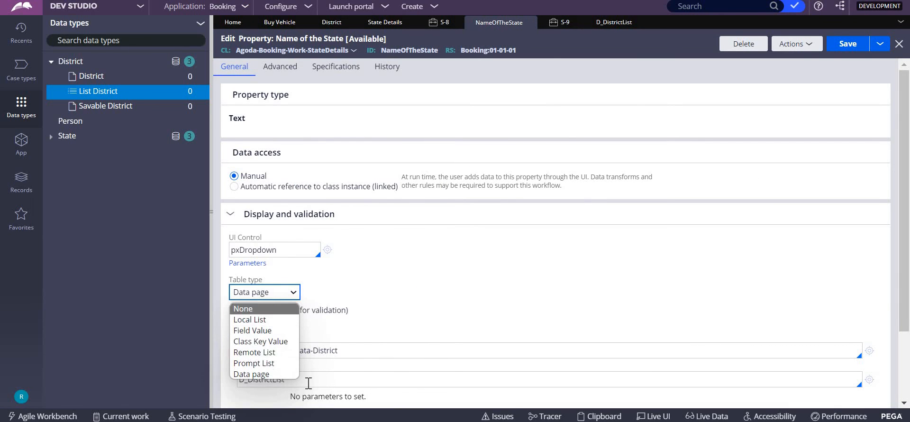
left_click(263, 309)
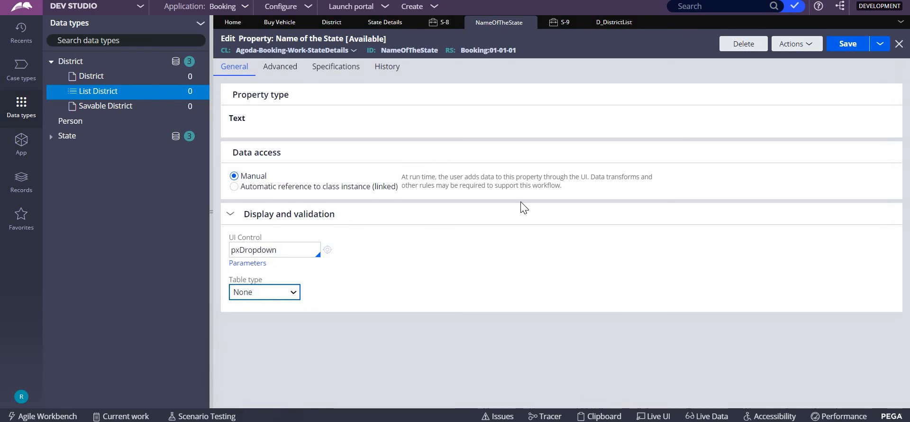
left_click(838, 52)
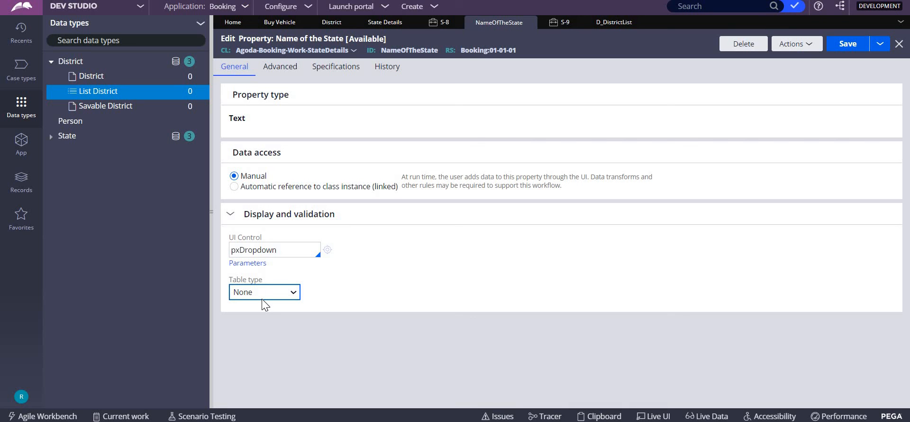
- Inspect the form in case S-9 and open its Display city by State Name section rule
left_click(613, 23)
left_click(541, 24)
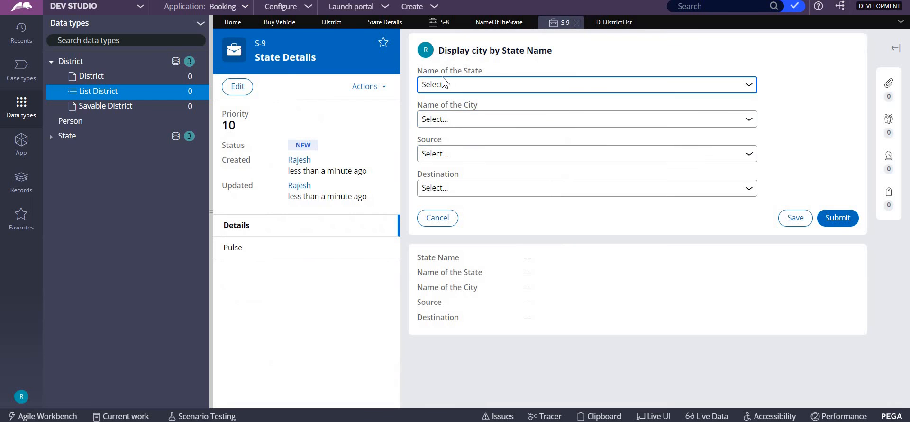
left_click(652, 416)
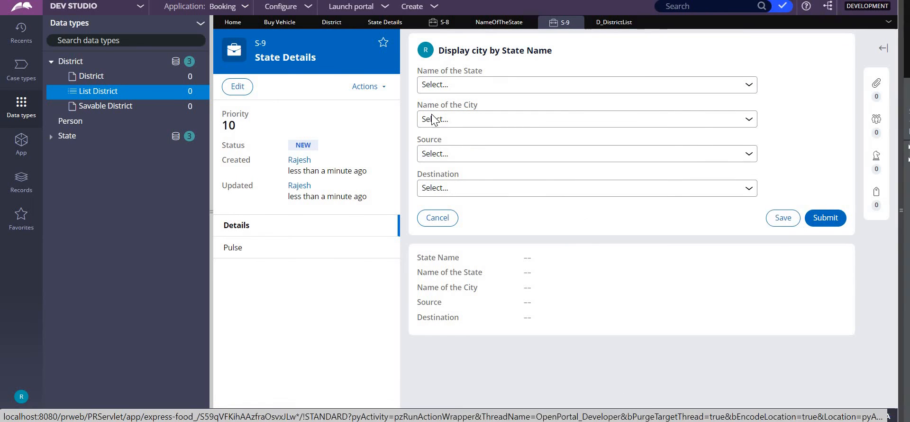
left_click(489, 64)
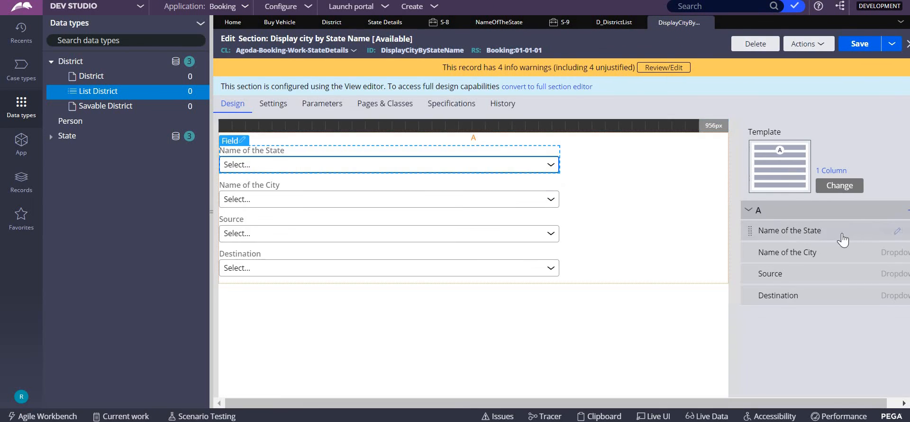
- Set the list source type of the Name of the State dropdown to Report definition in its cell properties
left_click(896, 231)
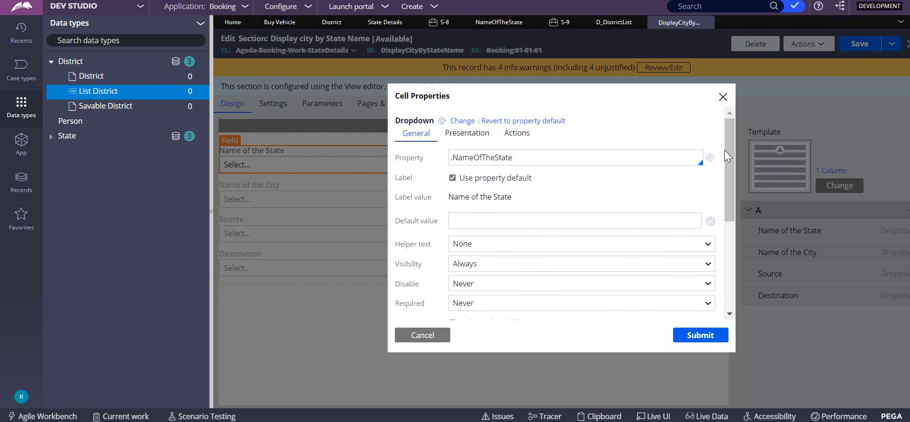
scroll(728, 217, "down", 3)
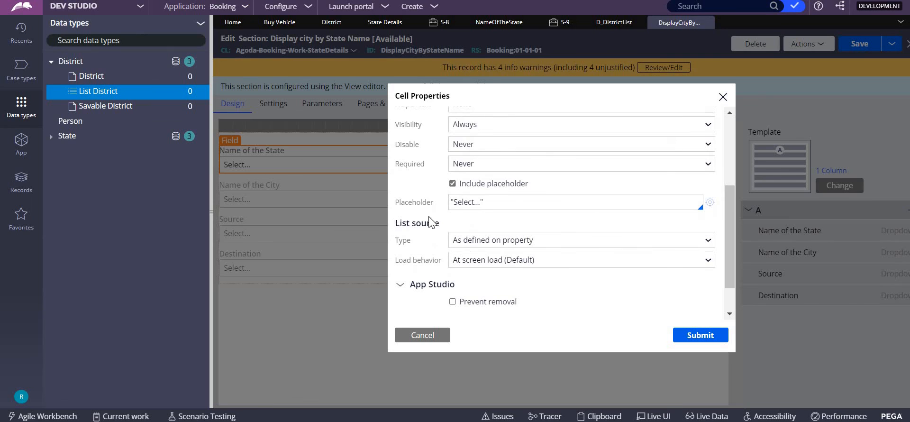
left_click_drag(431, 221, 439, 197)
left_click(493, 240)
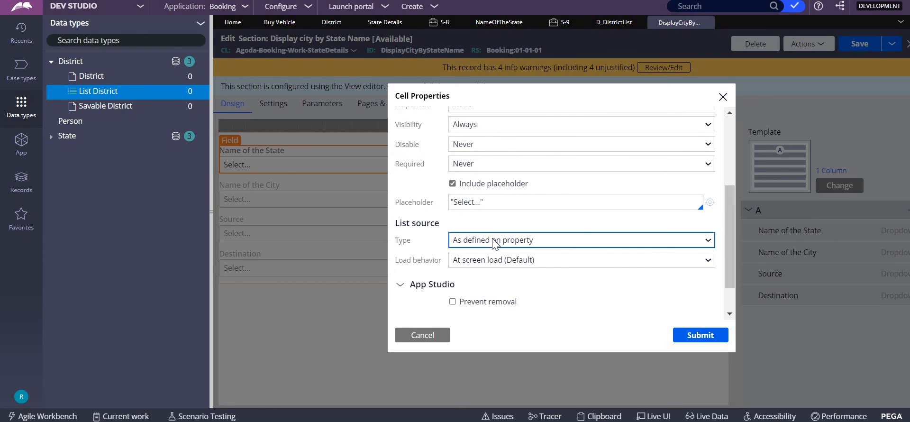
left_click(492, 240)
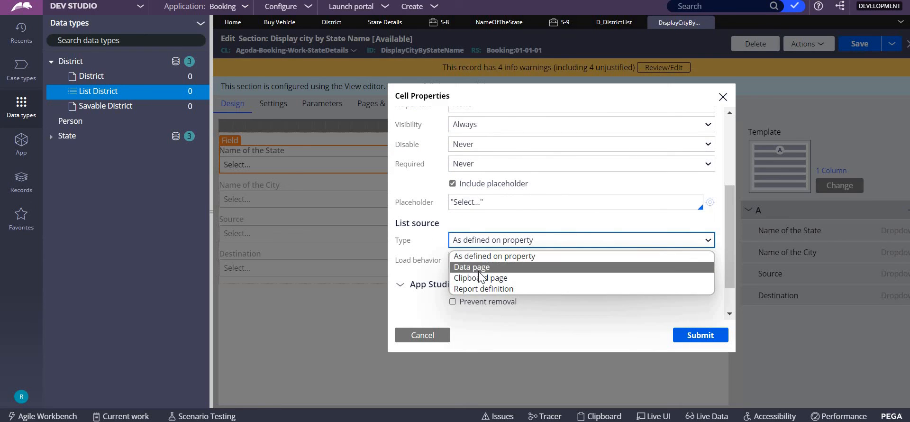
left_click(481, 289)
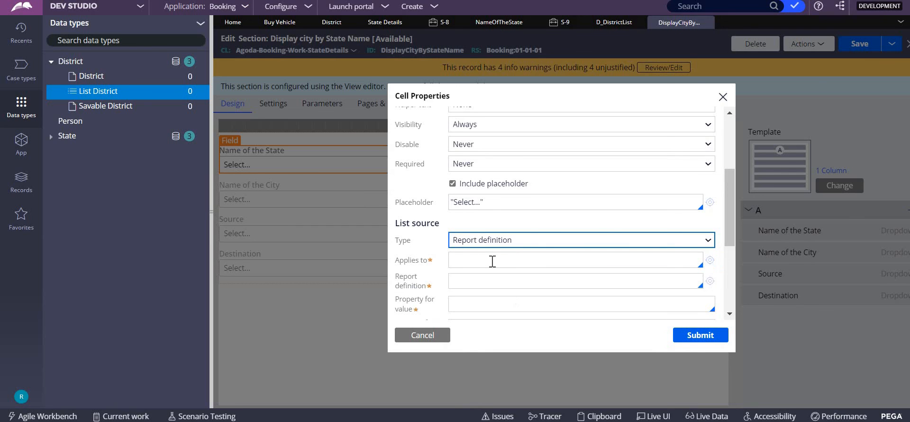
- Source the dropdown from the RetrieveState report definition that applies to class Agoda-Booking-Data-District
left_click(492, 261)
key("Caps_Lock")
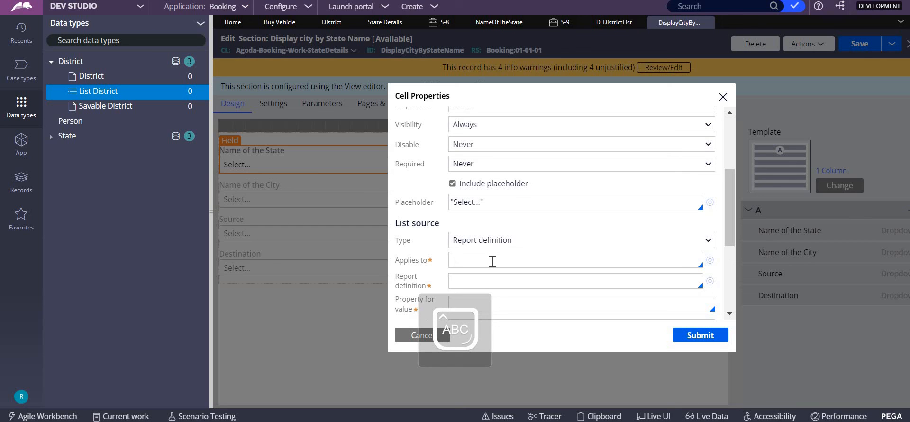
type("A")
key("Caps_Lock")
type("goda-Booking-Data-District")
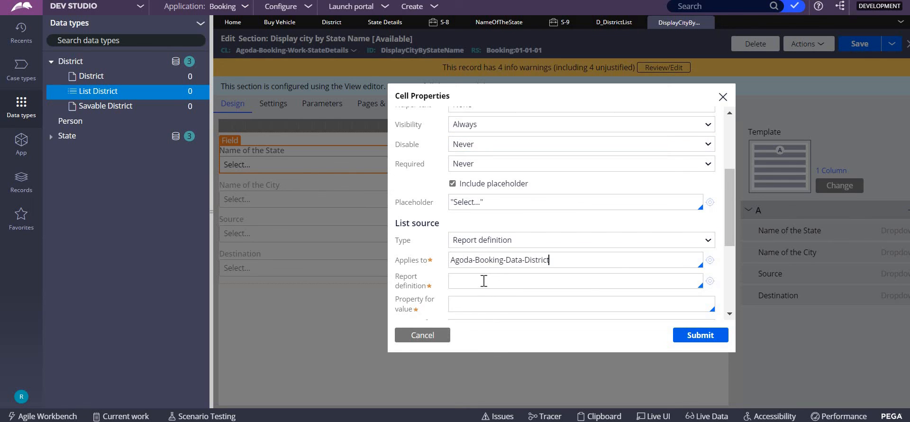
left_click(483, 281)
key("Down")
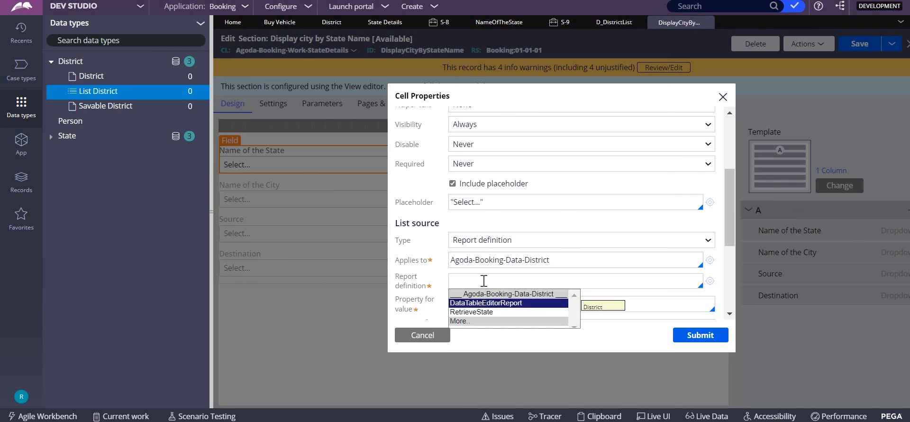
key("Down")
key("Return")
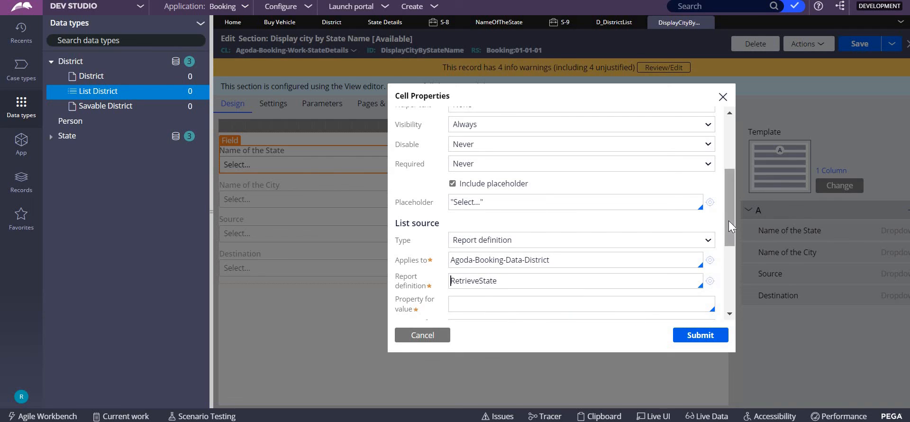
- Set the dropdown's value and display text properties to .StateName, submit the cell properties and save the section
scroll(480, 231, "down", 3)
left_click(459, 133)
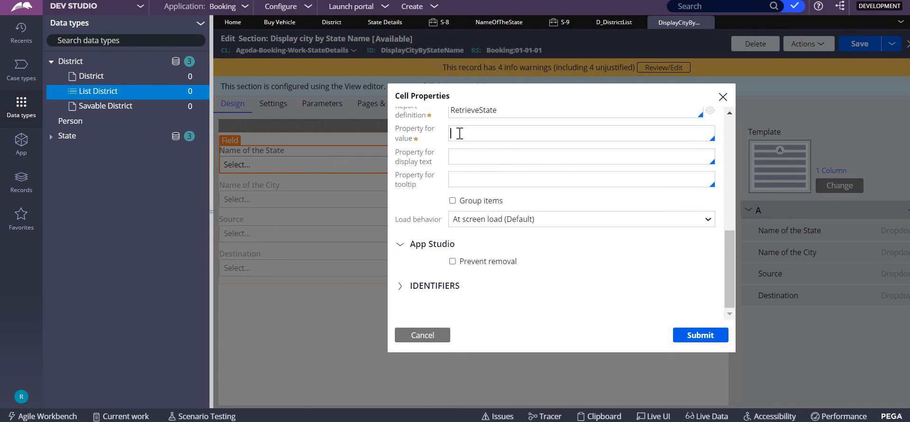
key("Down")
key("Return")
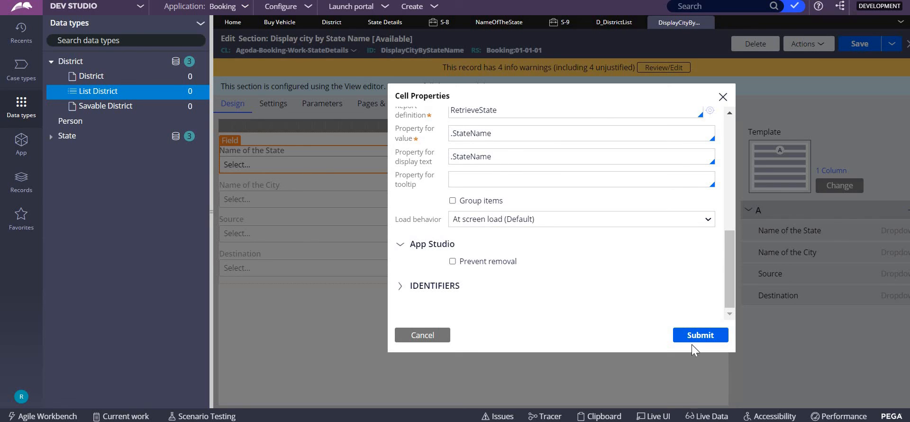
left_click(701, 336)
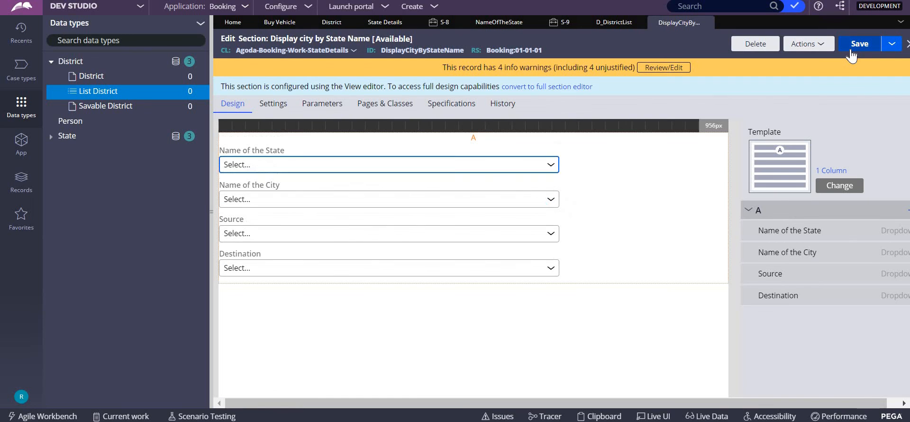
left_click(850, 50)
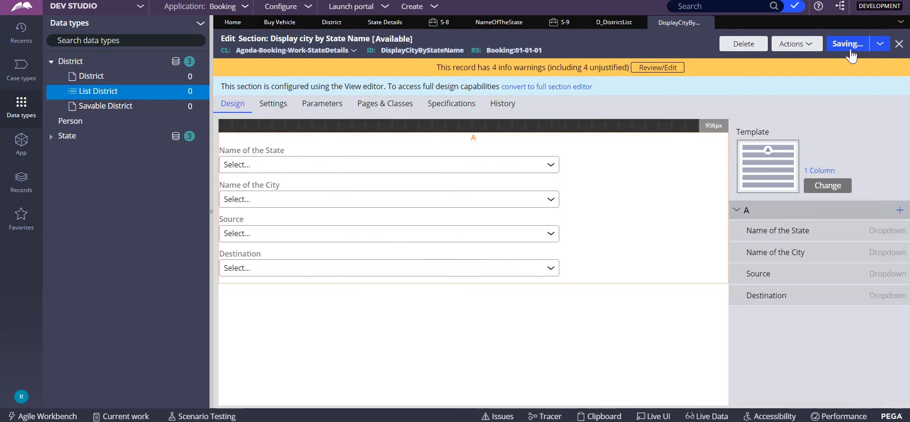
- Create another State Details case and check the Name of the State dropdown for duplicate options
left_click(434, 6)
mouse_move(529, 16)
left_click(567, 45)
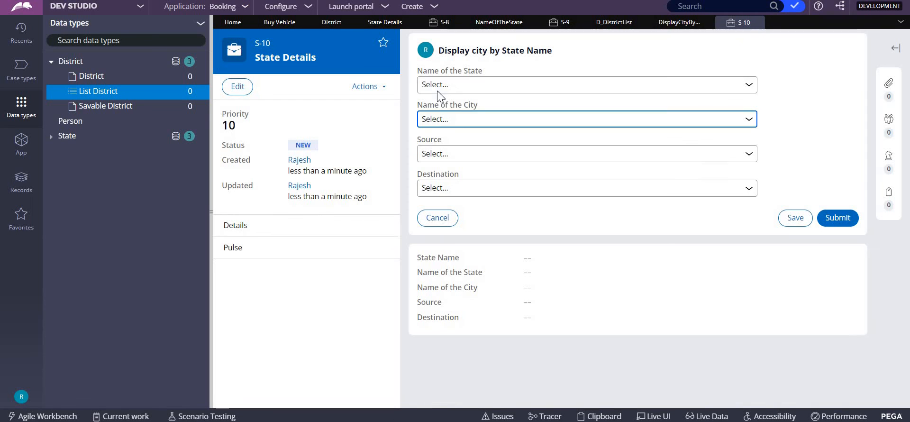
left_click(437, 89)
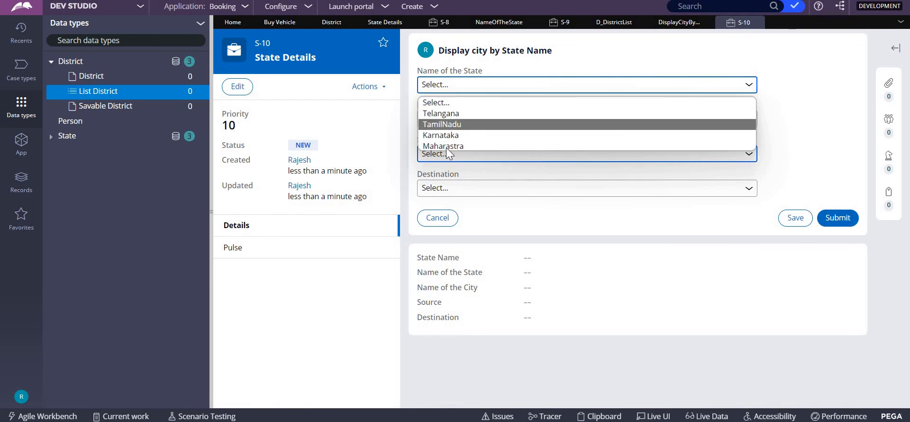
- Choose Telangana as the Name of the State in case S-10
left_click(440, 116)
left_click(445, 121)
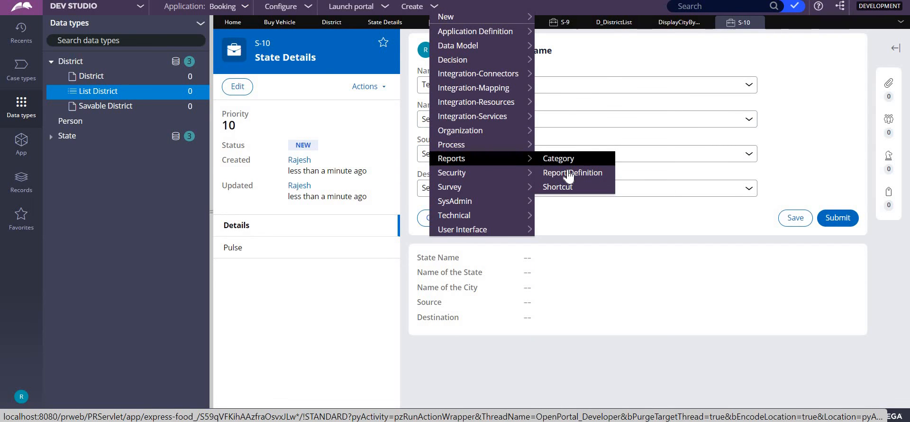
- Create a report definition labelled RetrieveCity that applies to class Agoda-Booking-Data-District
left_click(568, 173)
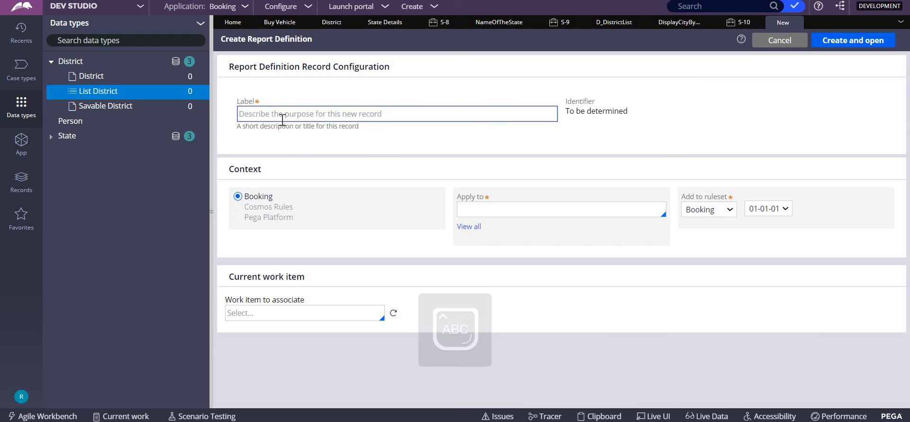
left_click(280, 115)
type("RetrieveCity")
left_click(488, 209)
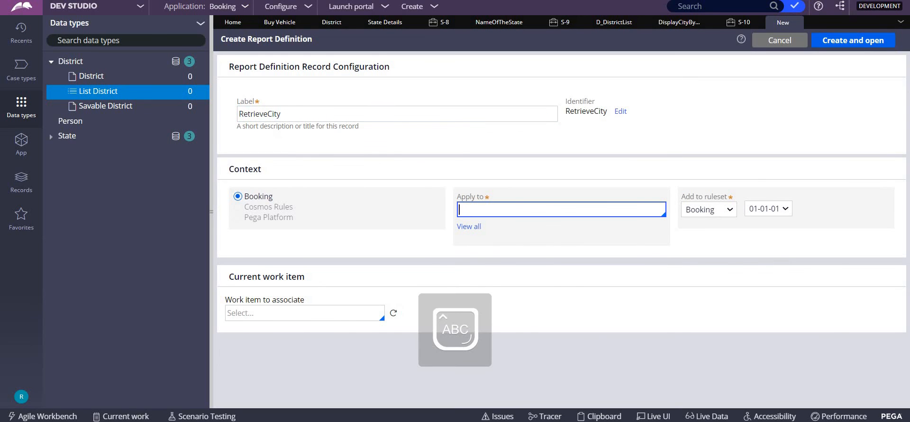
type("Ago")
key("Down")
key("Down")
key("Down")
key("Down")
key("Down")
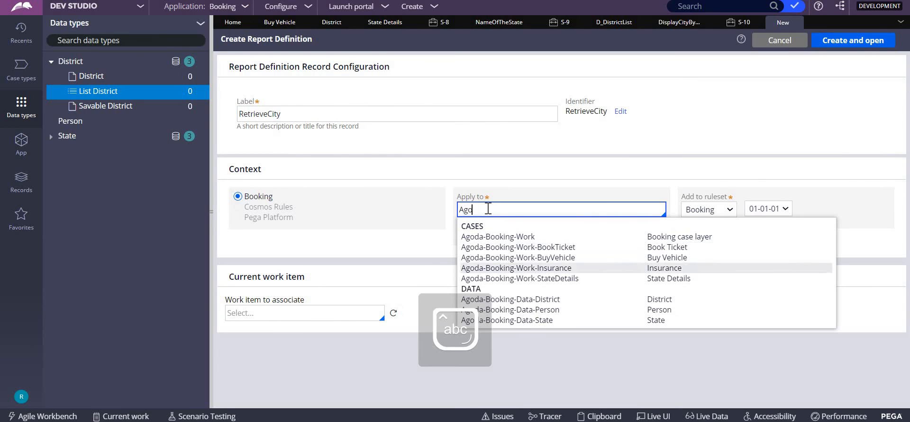
key("Return")
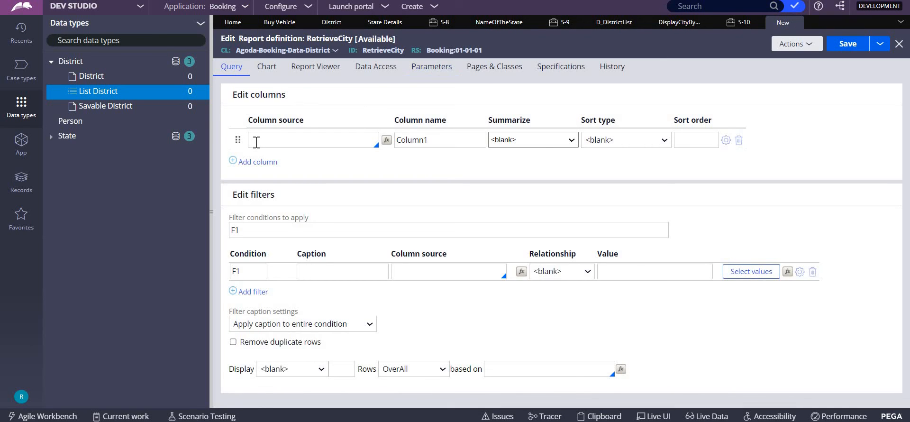
- Set the report's column source to .DistrictName and save the RetrieveCity report definition
left_click(256, 141)
type(".")
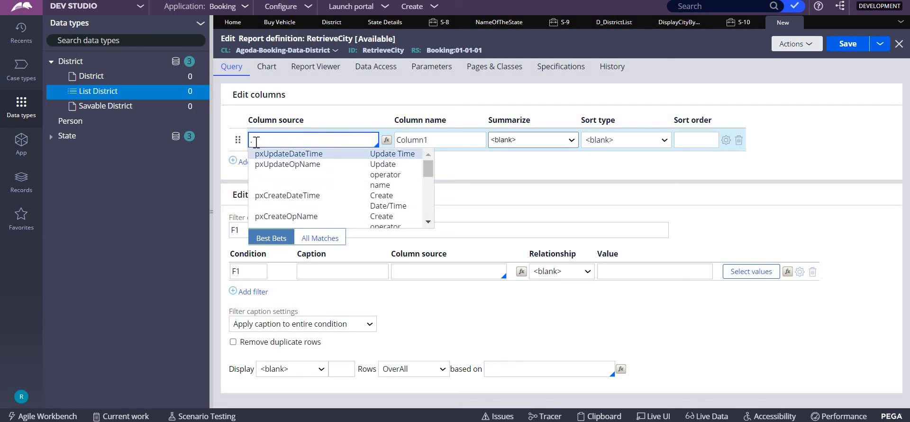
type("Dis")
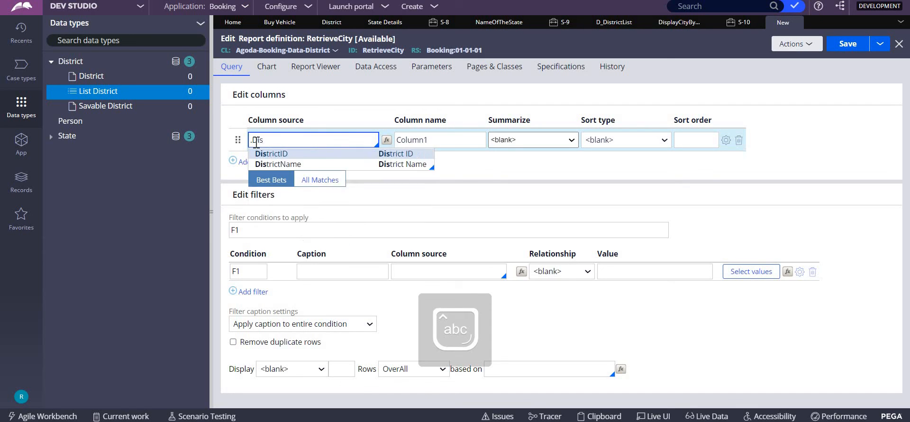
key("Down")
key("Tab")
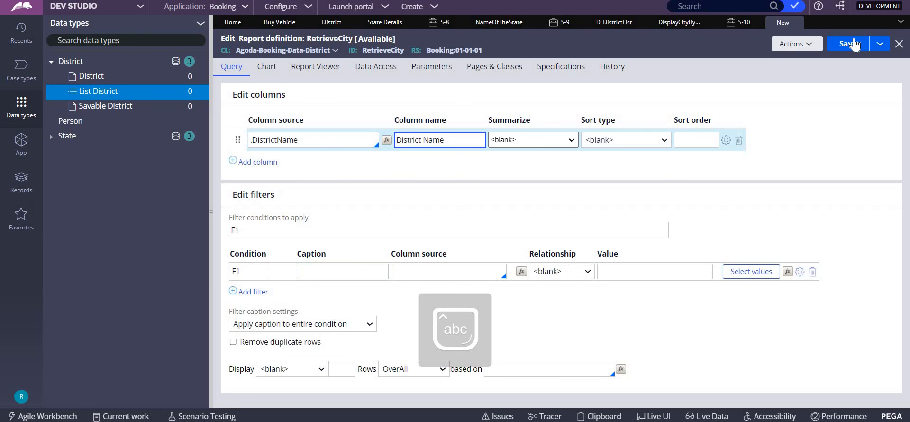
key("Tab")
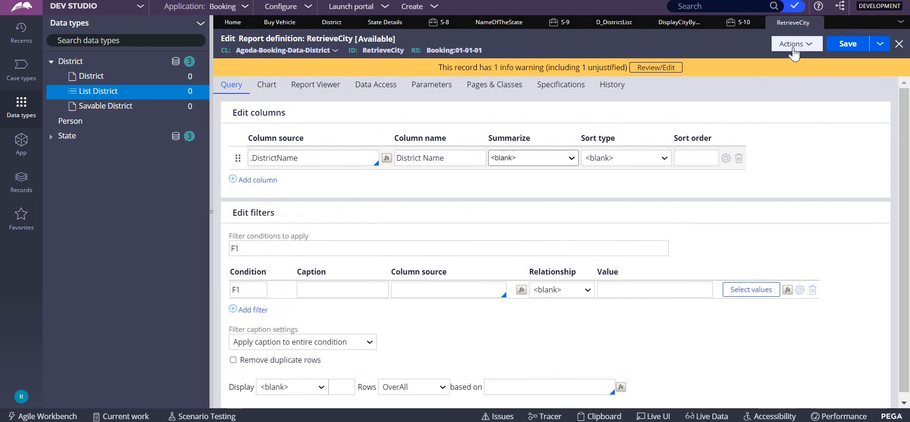
- Run the RetrieveCity report to review the unfiltered district names, then close the results window
left_click(805, 45)
left_click(763, 59)
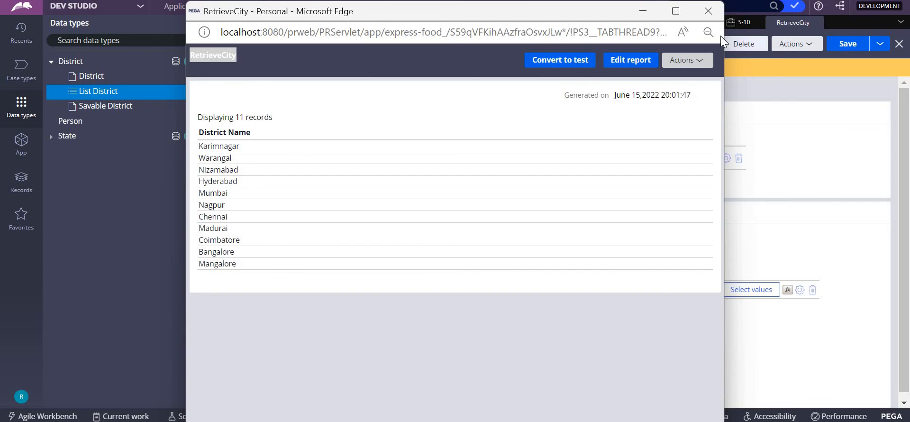
left_click(708, 11)
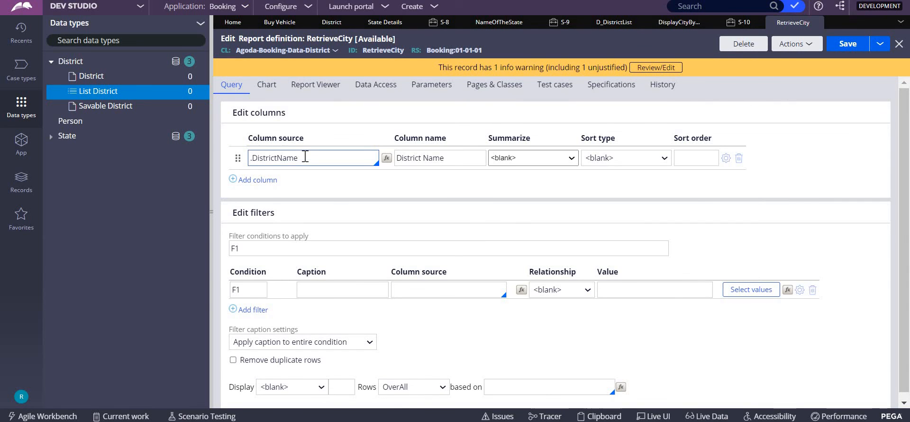
- Define filter condition F1 so that .StateName is equal to Param.State
left_click(424, 290)
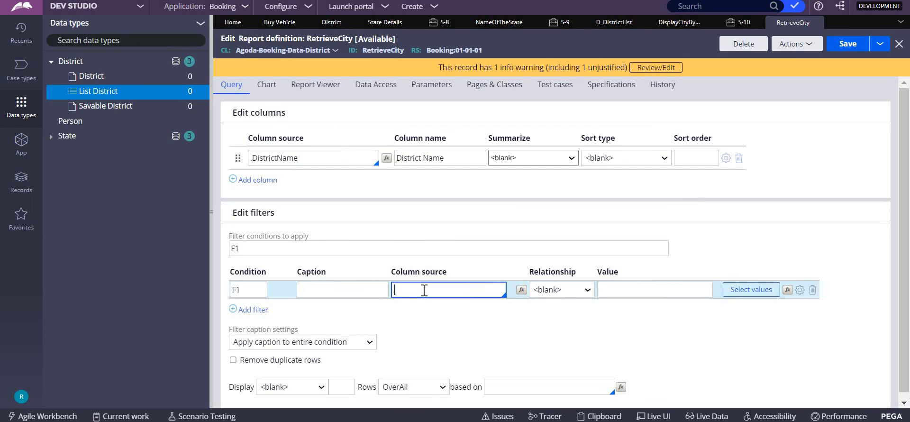
type(".")
key("Down")
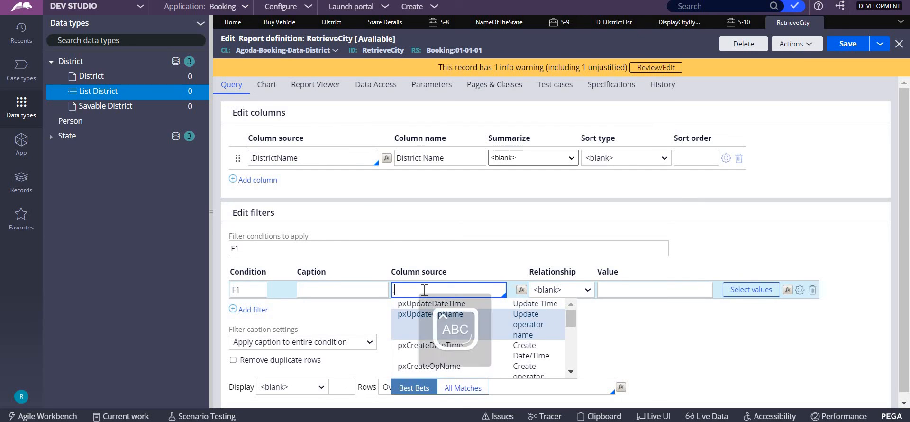
type("Sta")
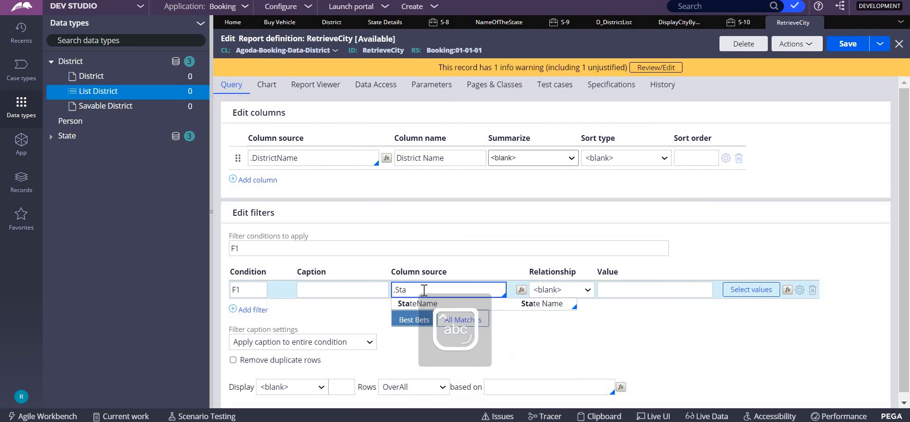
key("Return")
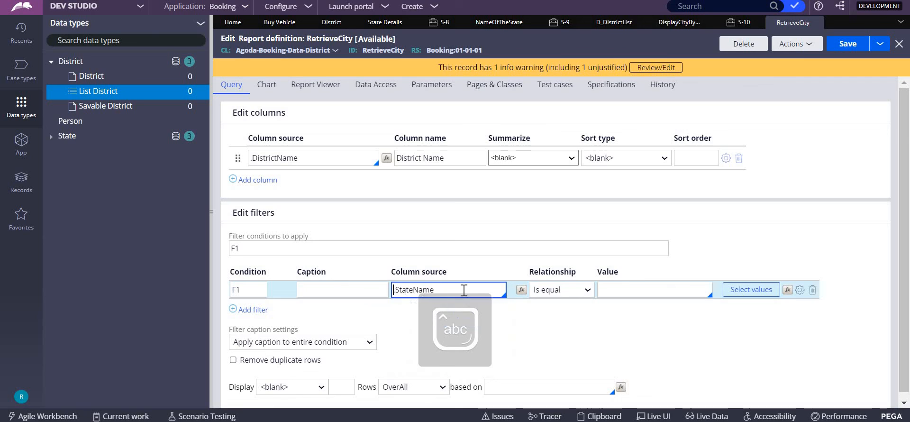
left_click(628, 283)
type("Param")
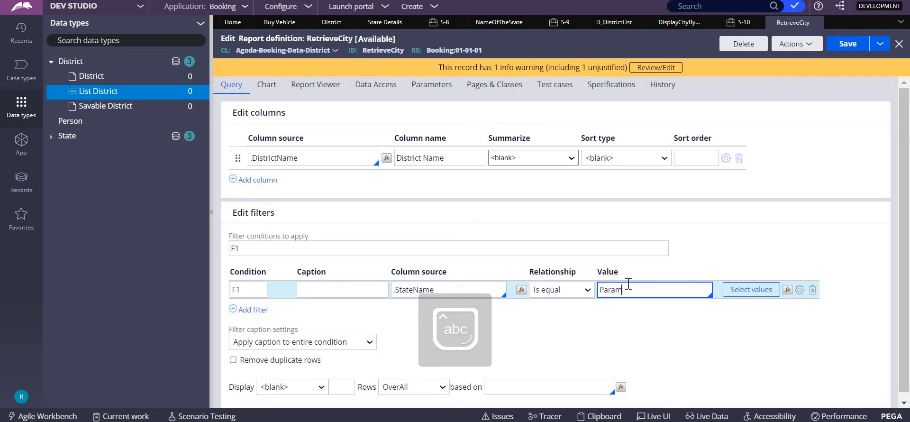
type(".State")
double_click(627, 289)
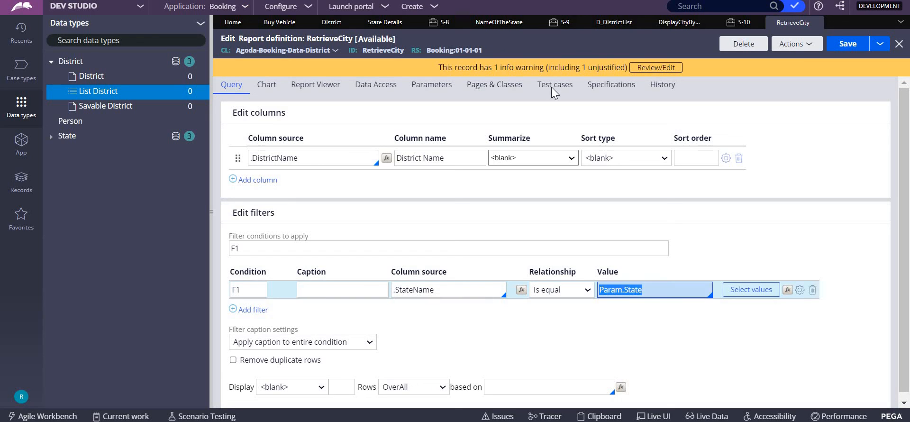
- Review the Name of the State options in case S-10 and compare them with the RetrieveCity filter value
left_click(558, 23)
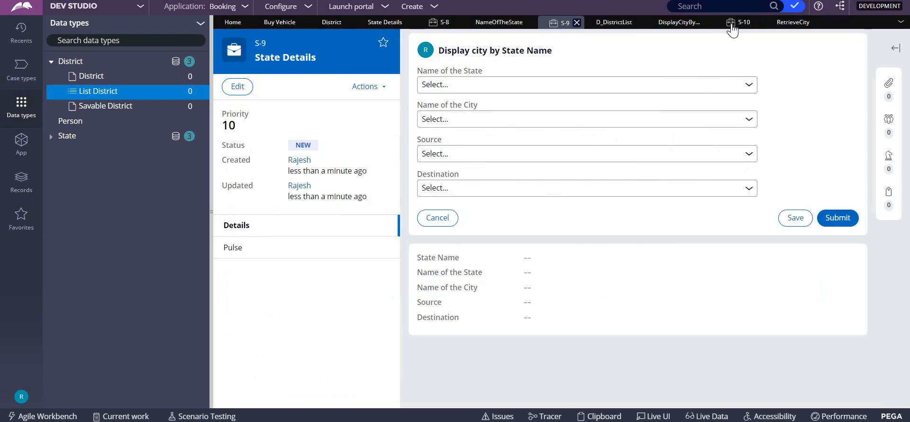
left_click(733, 24)
left_click(471, 80)
left_click(469, 86)
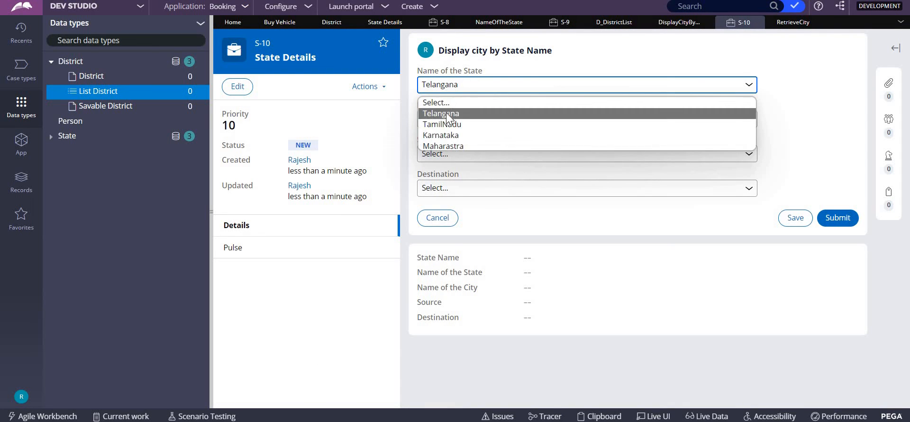
left_click(437, 85)
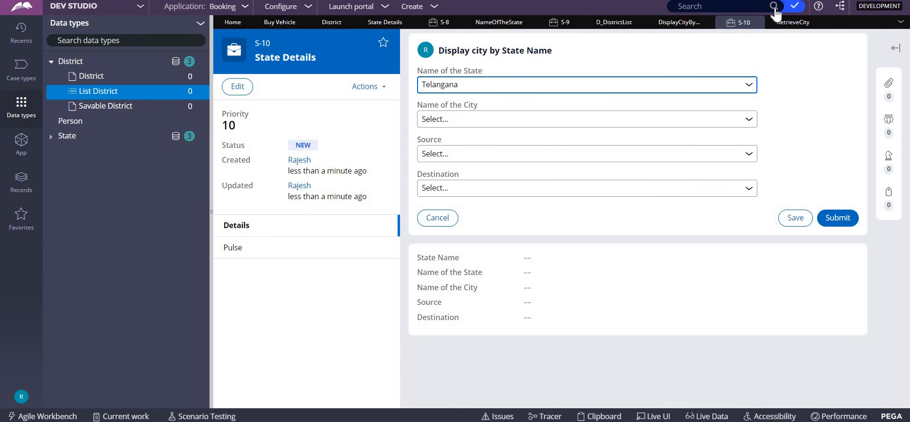
left_click(793, 22)
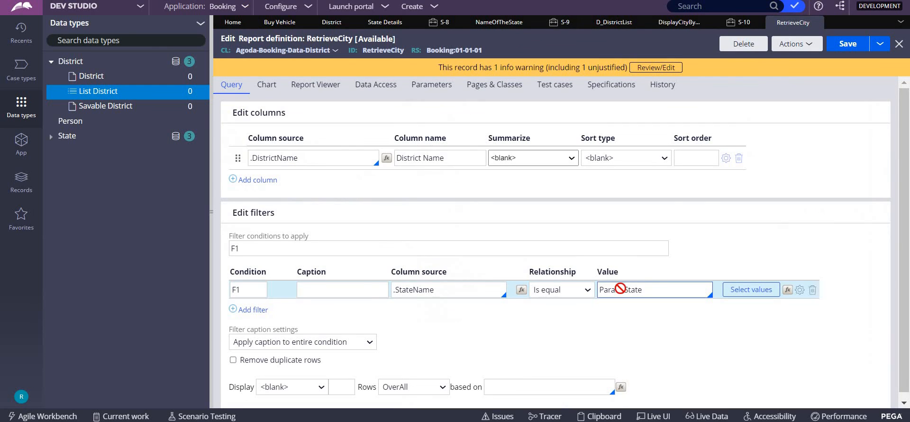
double_click(619, 289)
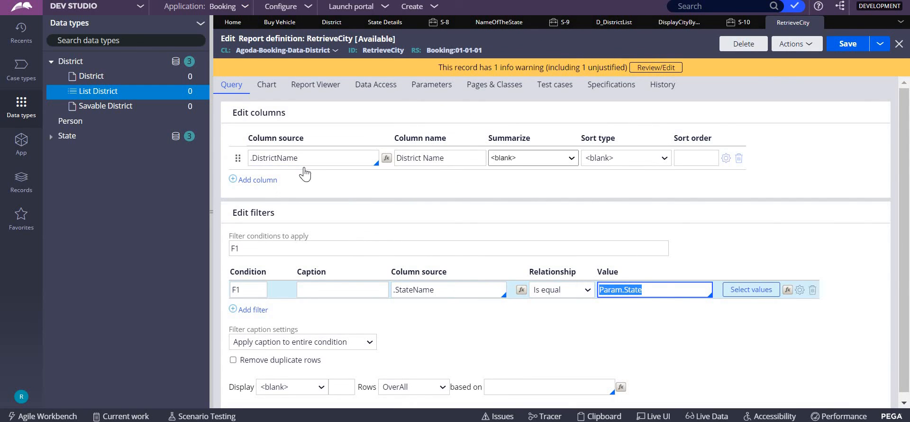
left_click(657, 289)
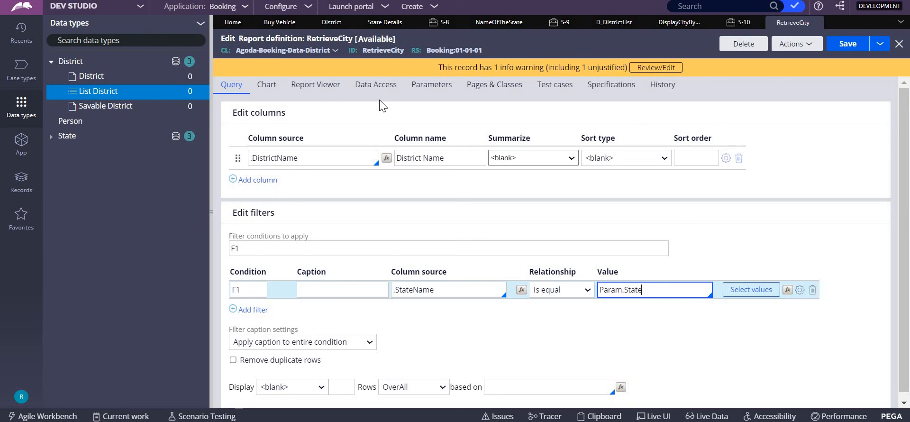
- Add a Text parameter named State with description State to RetrieveCity and save the report definition
left_click(426, 87)
left_click(281, 158)
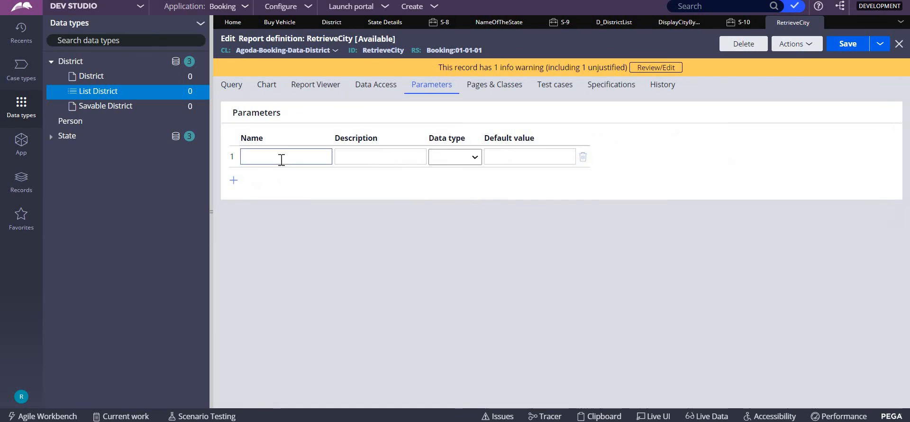
type("Star")
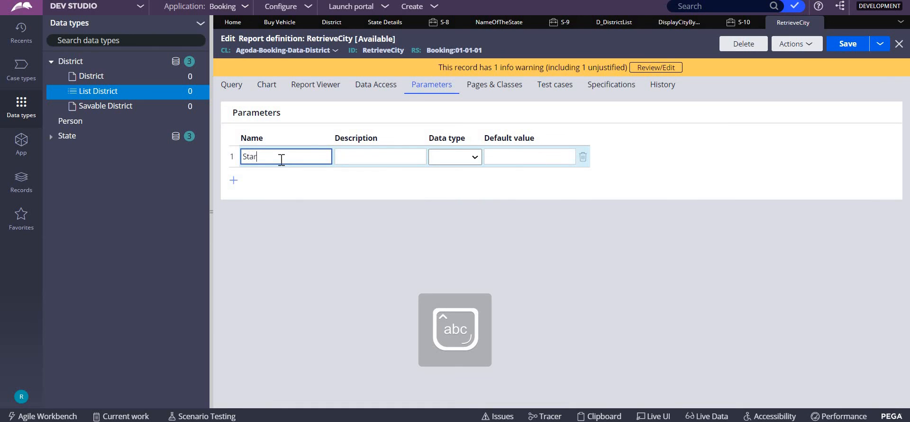
key("BackSpace")
type("te")
key("Tab")
type("S")
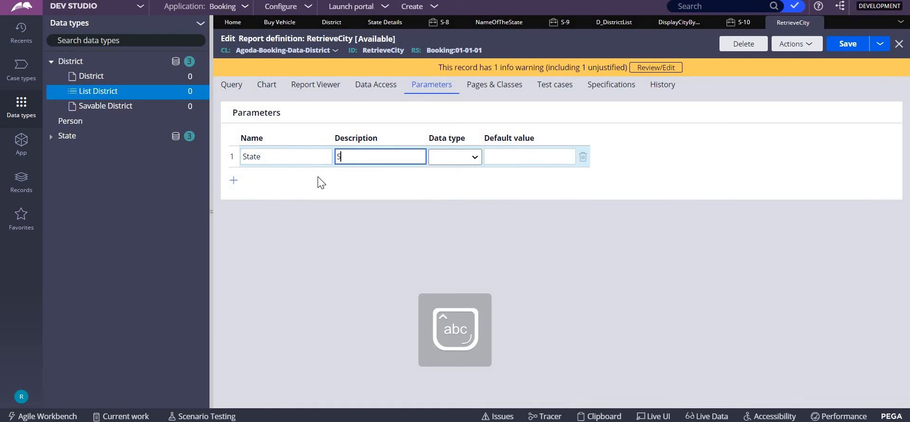
type("tate")
left_click(383, 139)
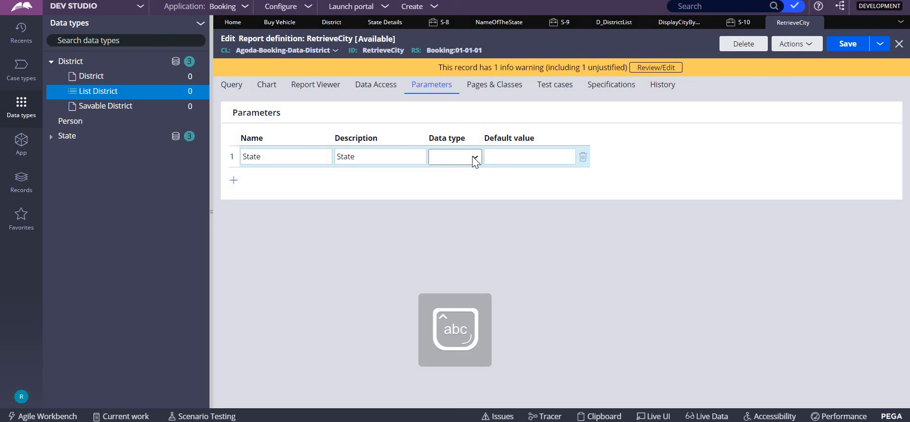
left_click(457, 159)
left_click(441, 178)
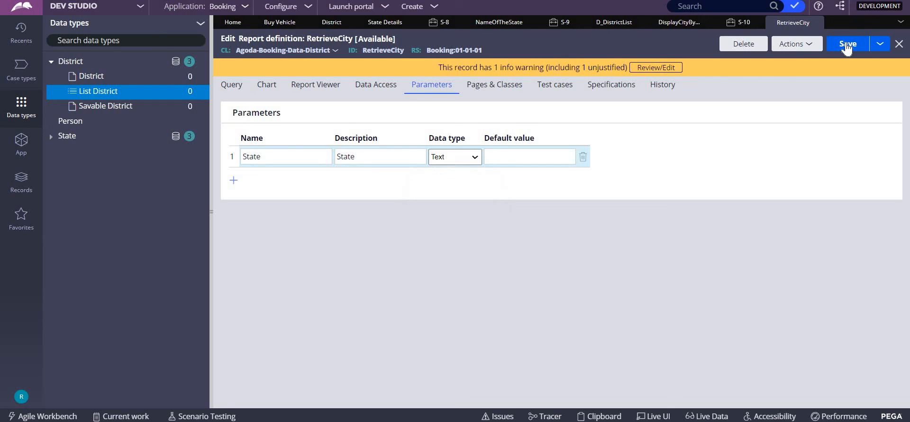
left_click(847, 46)
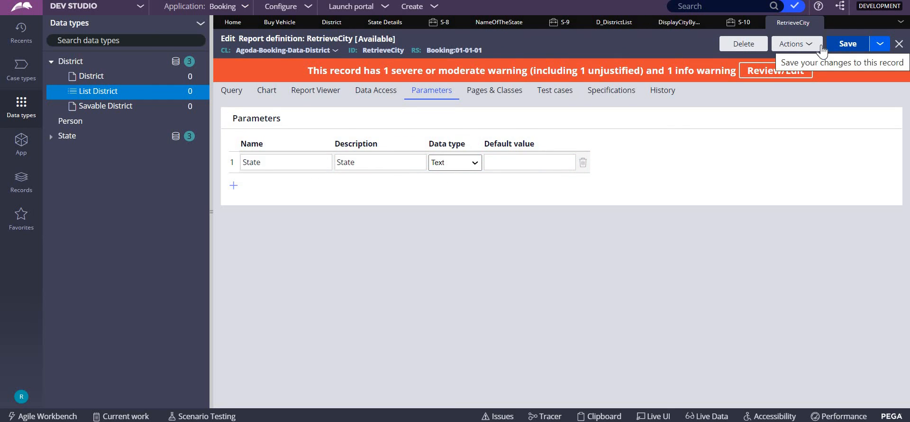
- Run the RetrieveCity report with the State Name filter set to Karnataka and examine the listed districts
left_click(806, 44)
left_click(760, 61)
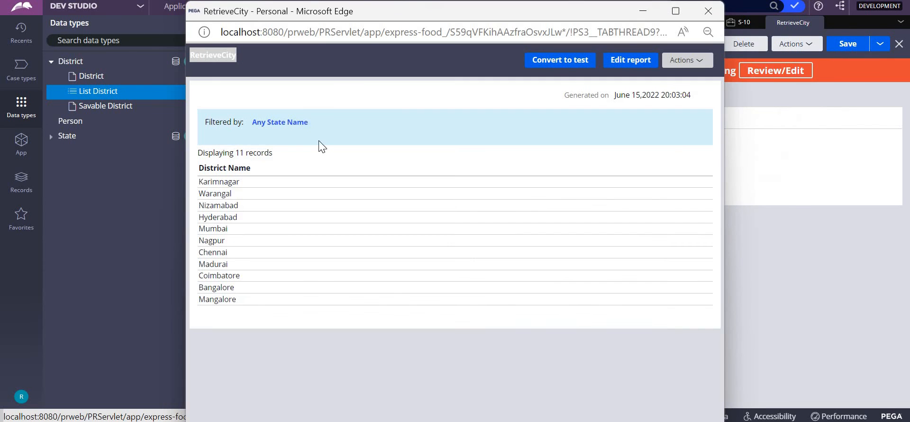
left_click(278, 123)
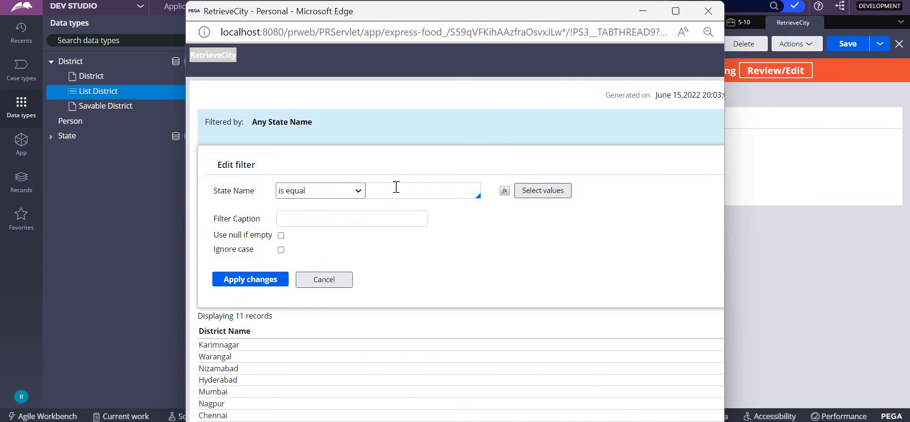
left_click(396, 187)
key("Caps_Lock")
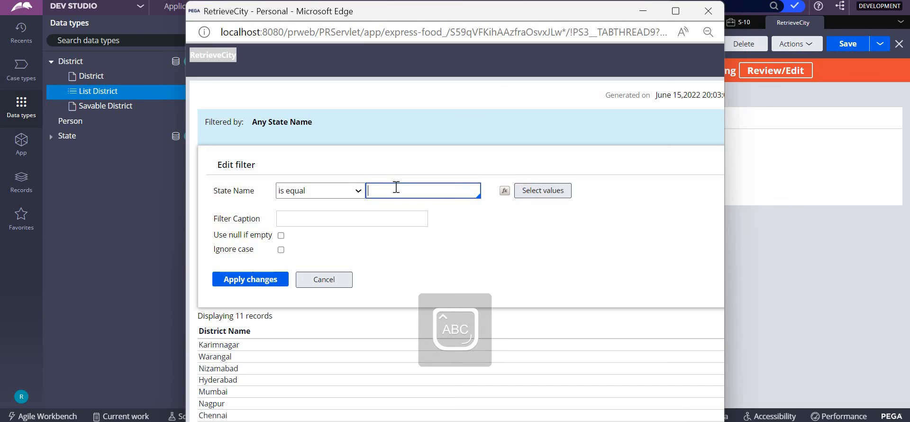
left_click(220, 284)
left_click_drag(237, 203, 198, 180)
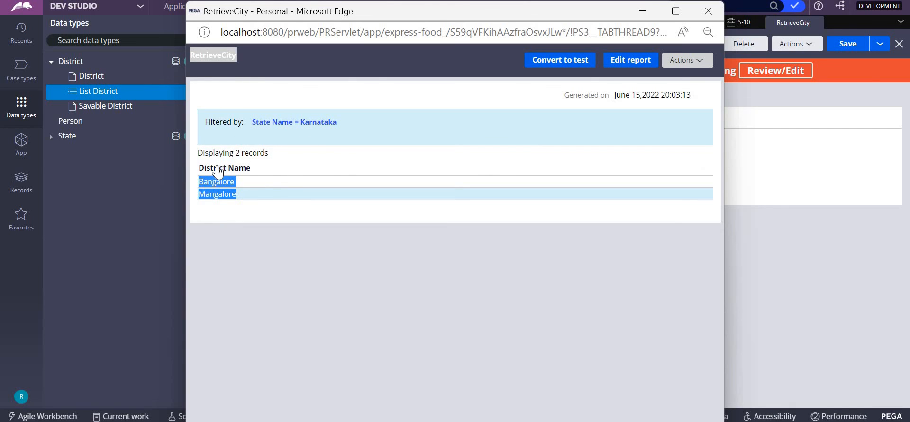
- Change the report's State Name filter to Telangana and examine the listed districts
right_click(320, 125)
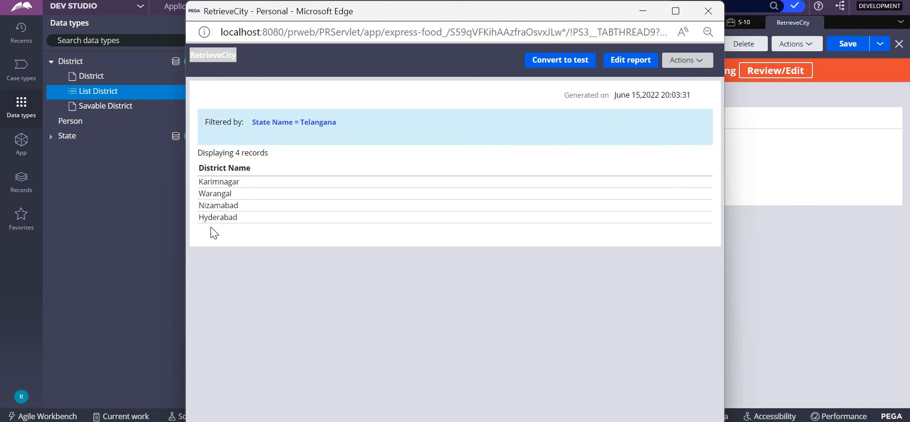
mouse_move(198, 186)
left_mouse_down()
mouse_move(220, 222)
mouse_move(248, 226)
mouse_move(207, 186)
left_mouse_up()
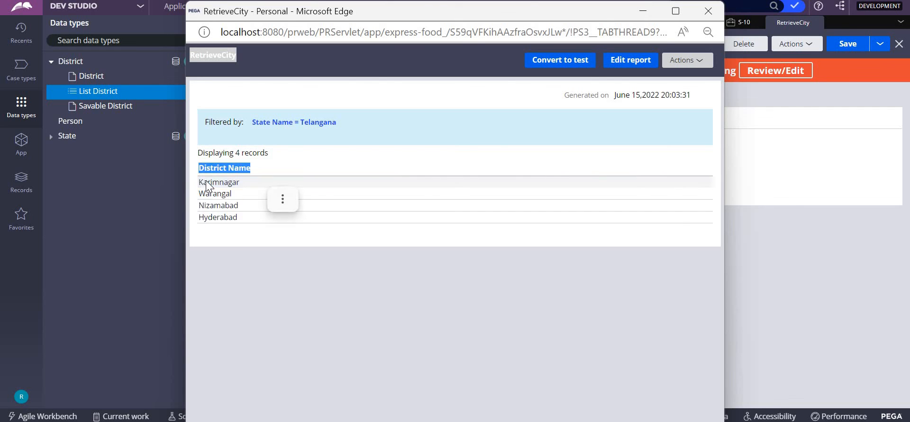
- Close the report results, set the District Name column's sort type to Lowest to Highest, and save RetrieveCity
left_click(256, 219)
left_click(708, 11)
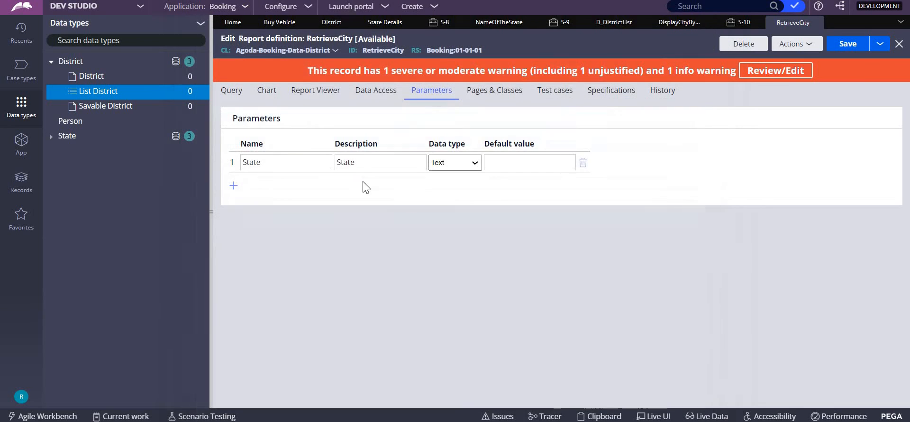
left_click(230, 95)
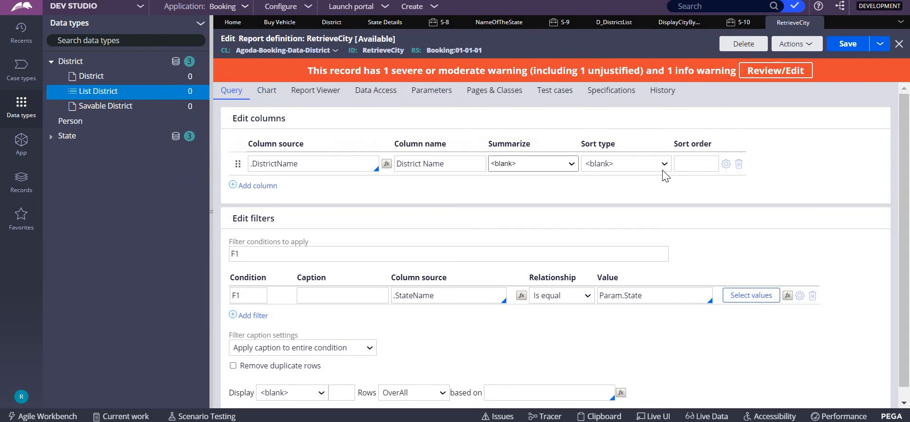
left_click(649, 164)
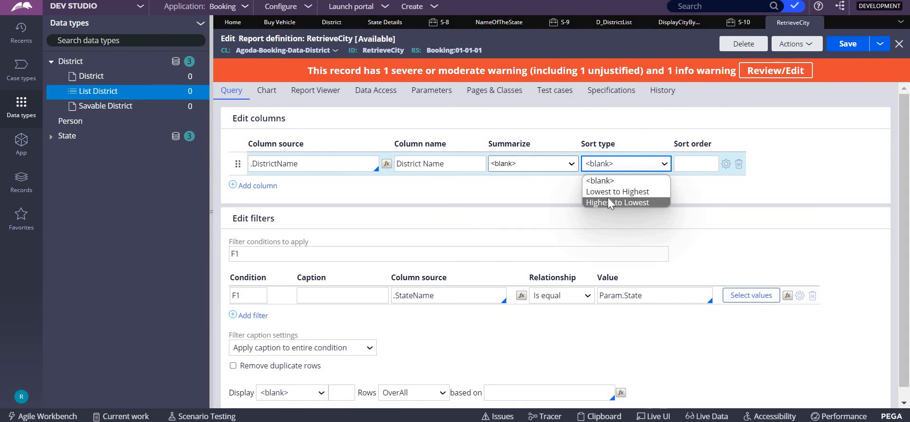
left_click(608, 192)
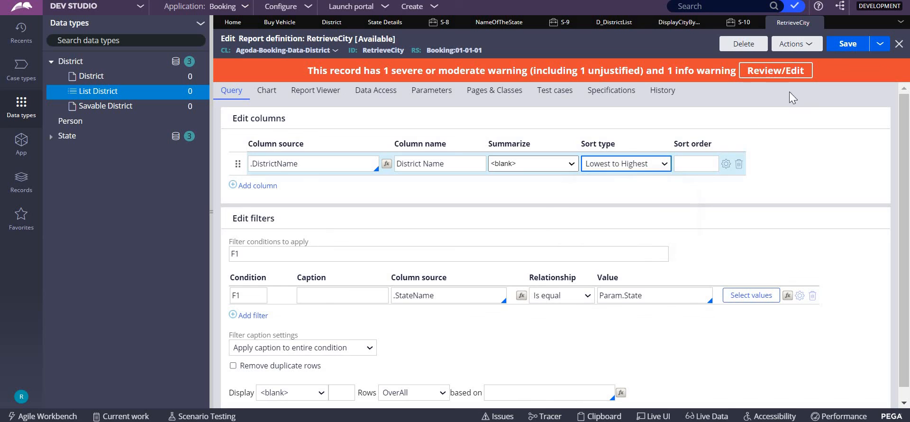
left_click(847, 43)
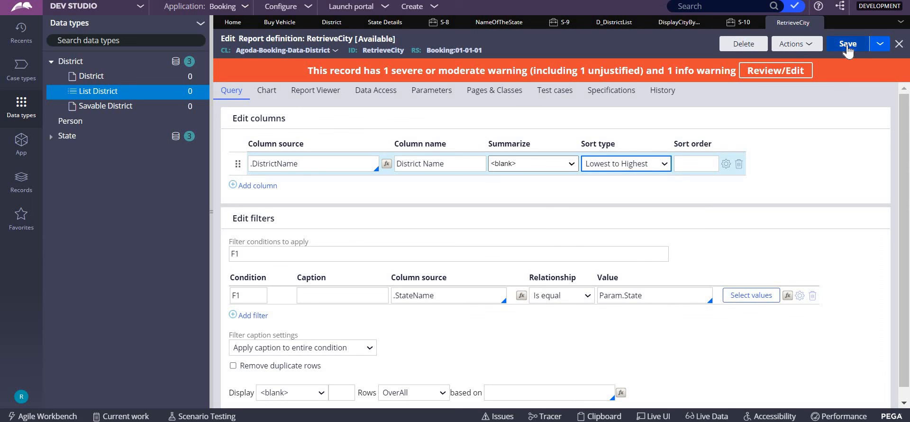
- Run the RetrieveCity report and apply the State Name filter value Telangna
left_click(808, 47)
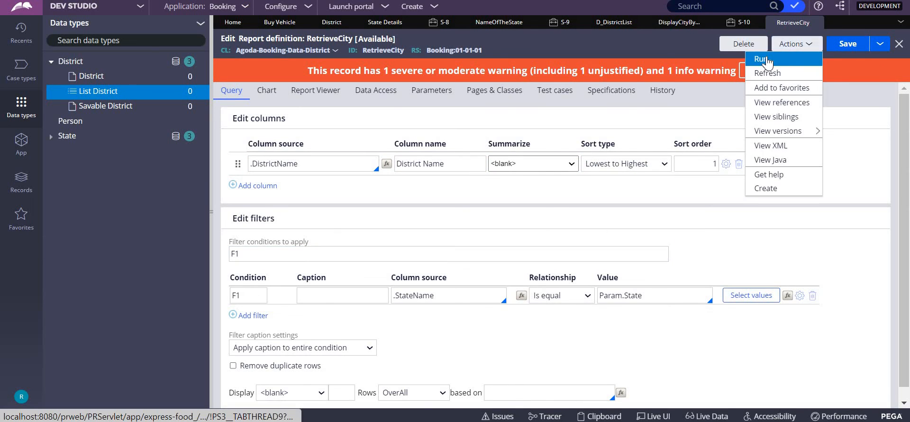
left_click(763, 59)
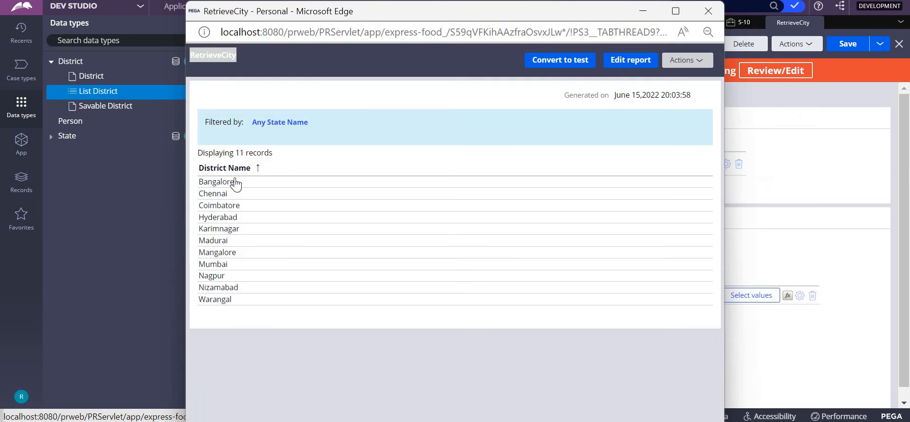
left_click(297, 124)
left_click(398, 191)
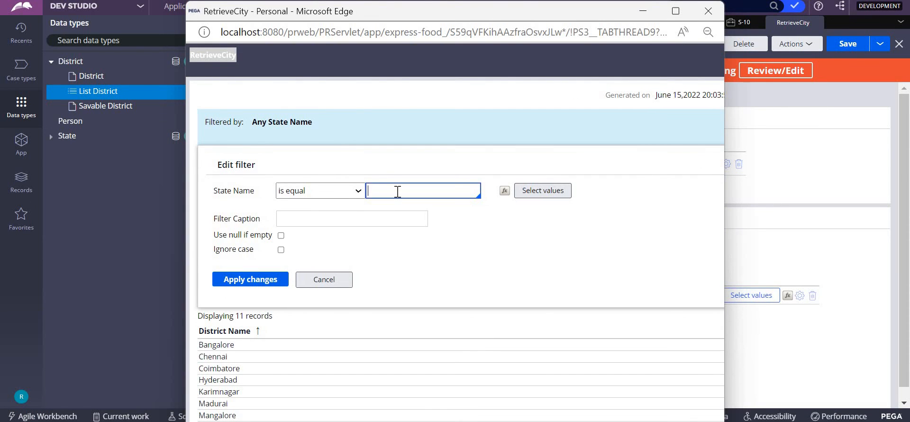
key("Caps_Lock")
type("T")
key("Caps_Lock")
type("e")
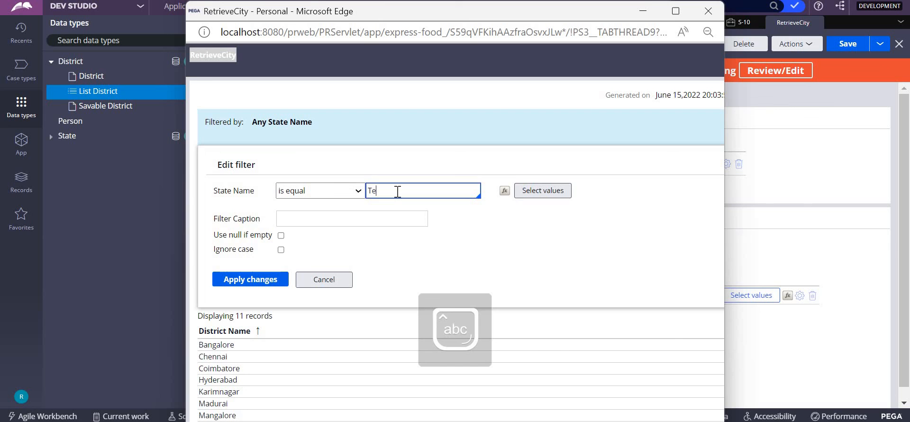
type("langna")
left_click(265, 281)
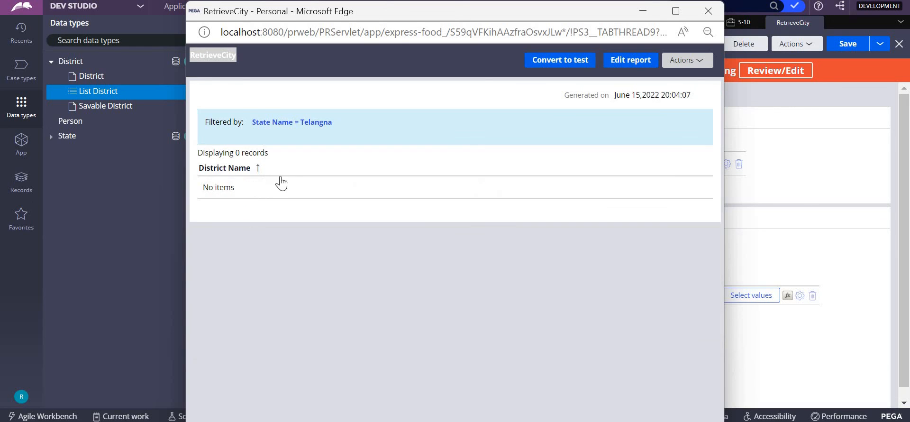
- Correct the State Name filter to Telangana, examine the order of the listed districts, and close the results
left_click(310, 124)
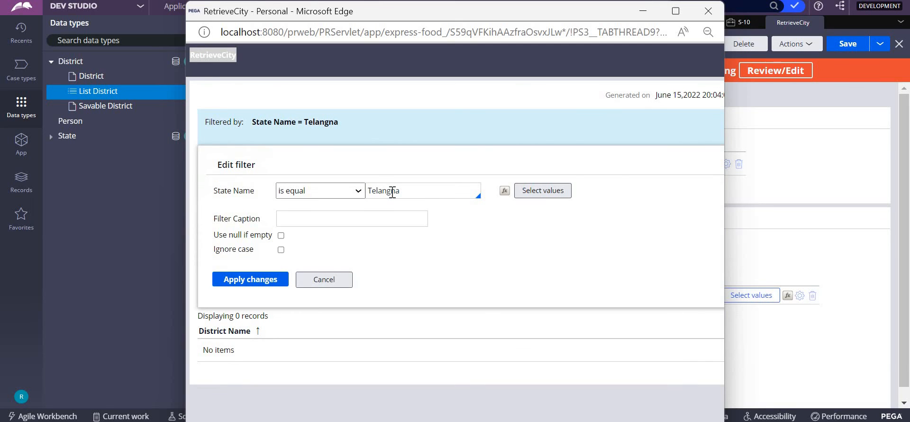
left_click(390, 190)
type("a")
left_click(245, 284)
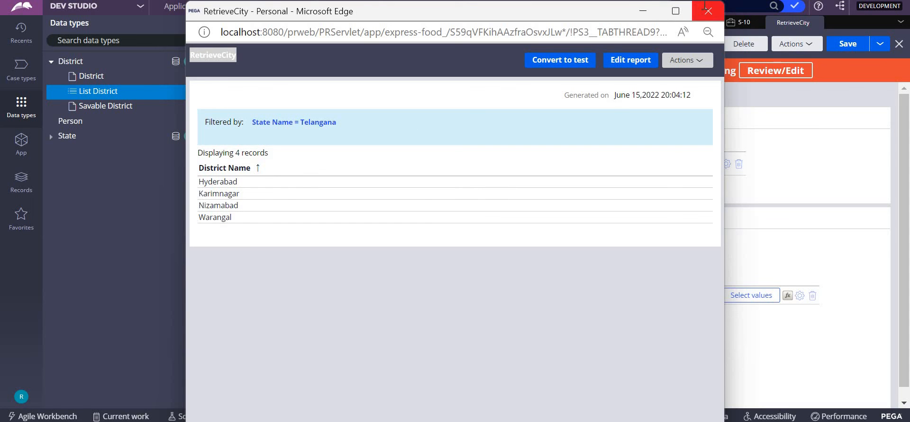
left_click(707, 11)
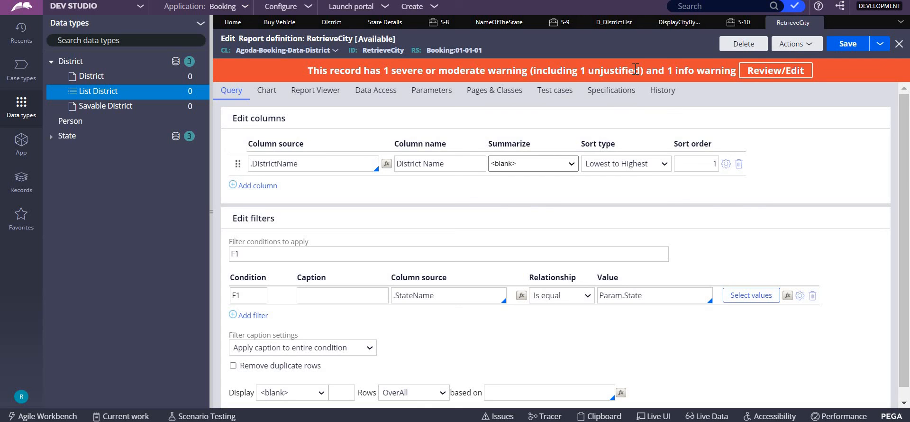
- Read the Performance guardrail warning on RetrieveCity about the "Use null if empty" option, then close the warnings
left_click(789, 72)
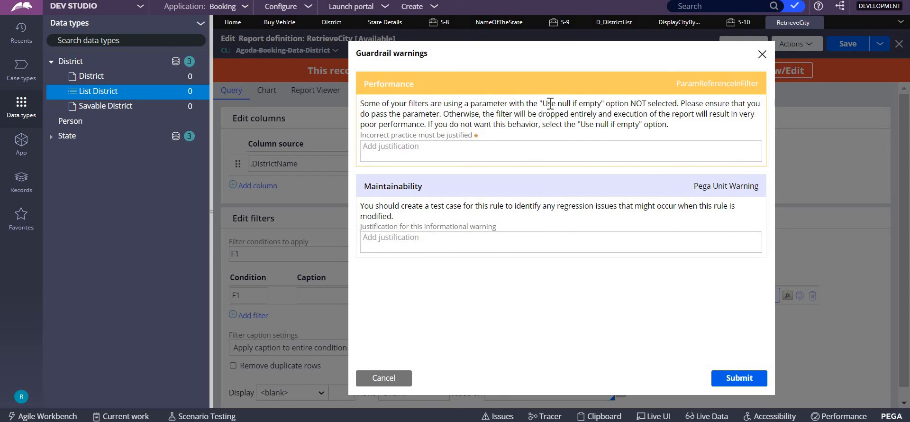
left_click_drag(534, 103, 614, 103)
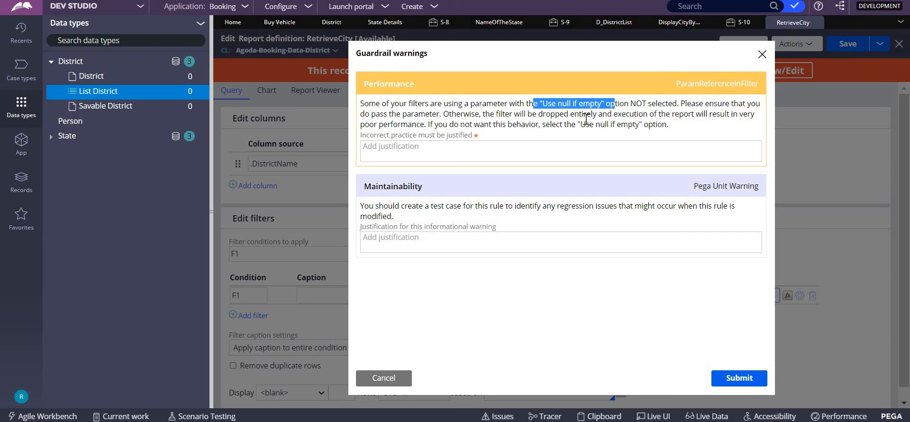
left_click(441, 142)
left_click(762, 55)
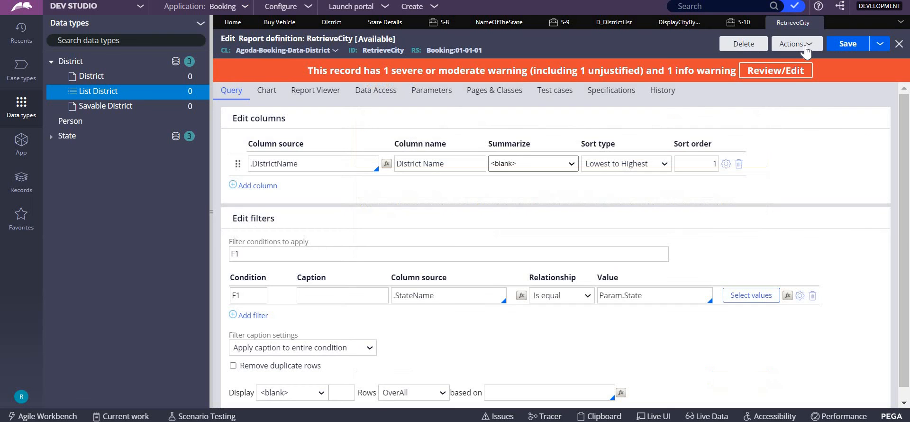
- Run RetrieveCity without a State Name value, examine the districts returned, and reread the guardrail warning on poor performance
left_click(789, 53)
left_click(763, 59)
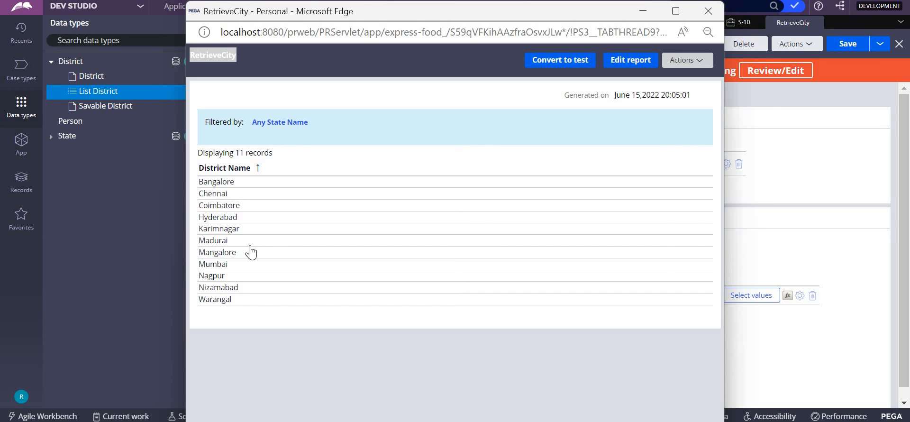
left_click(708, 11)
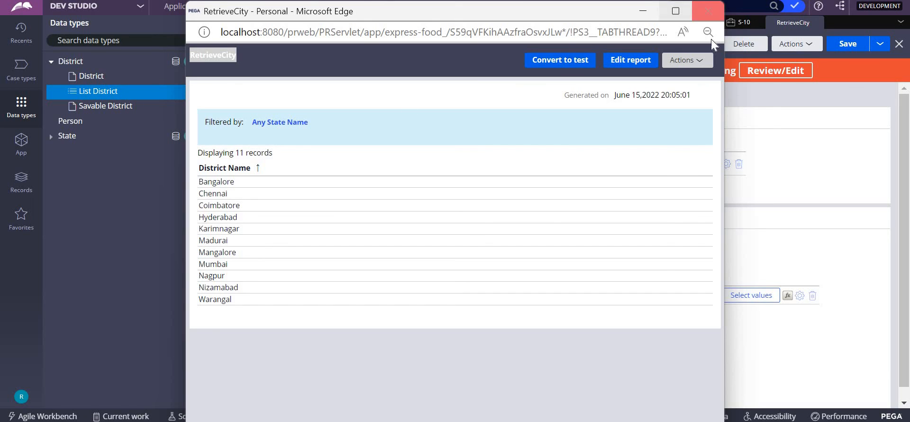
left_click(744, 71)
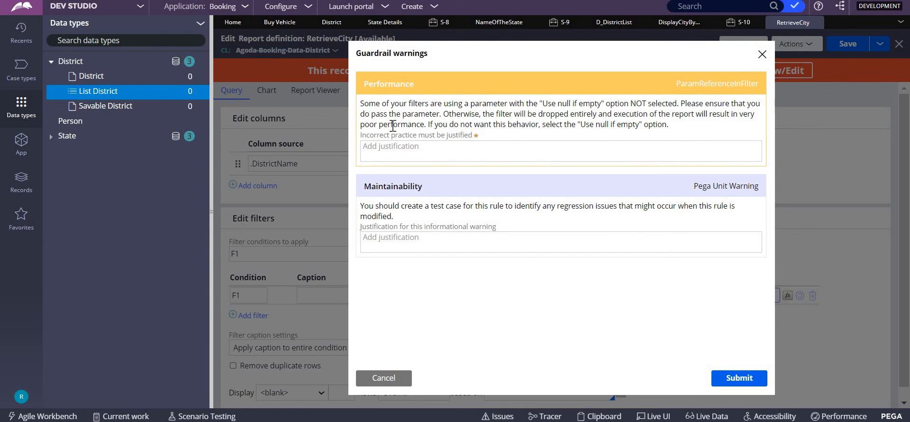
left_click_drag(360, 124, 425, 129)
left_click(761, 55)
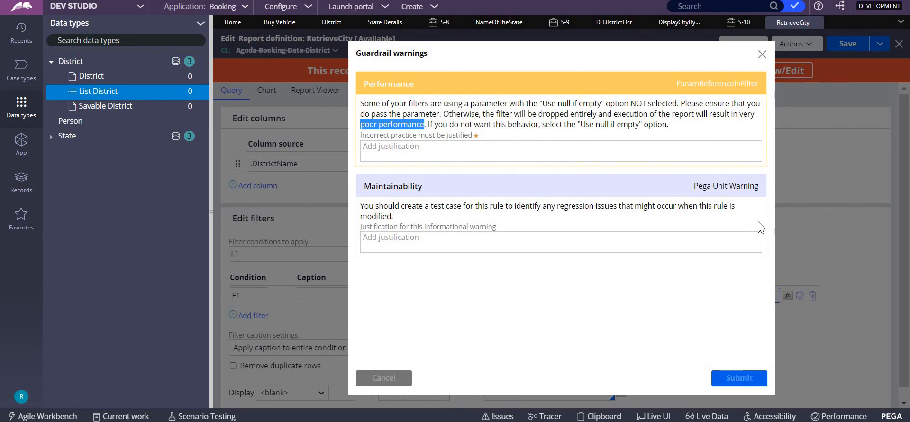
- Enable Use null if empty for the .StateName filter, leave Ignore case off, and save the report definition
left_click(799, 296)
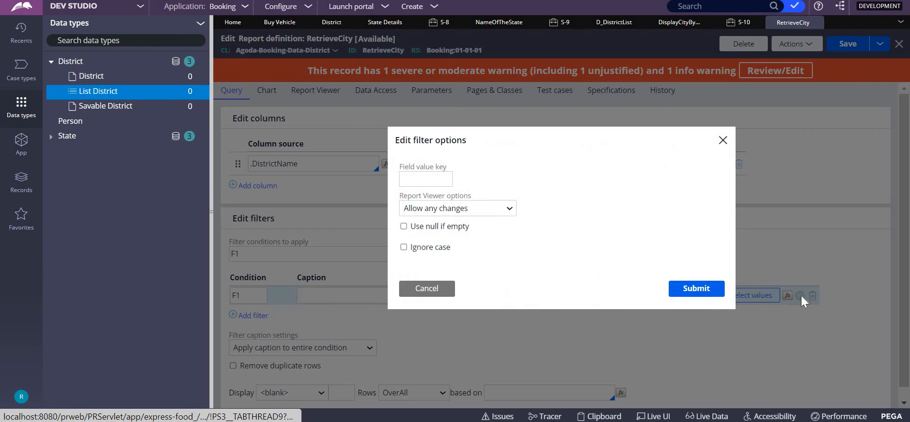
left_click(404, 226)
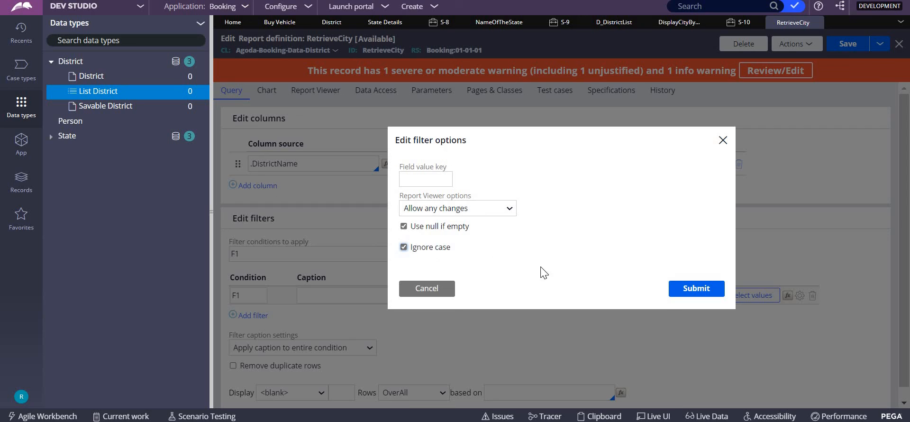
left_click(403, 247)
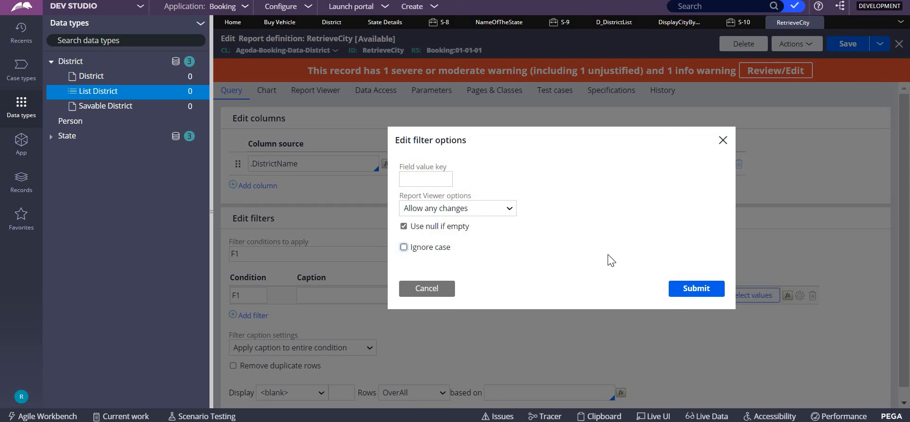
left_click(692, 287)
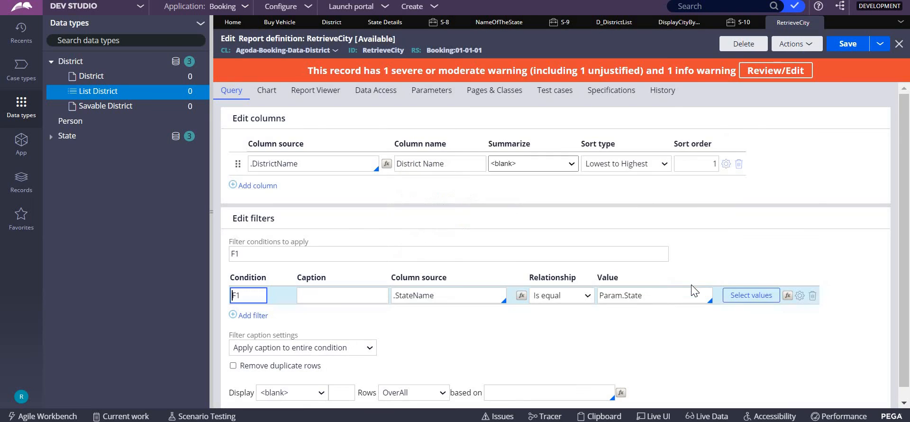
left_click(844, 45)
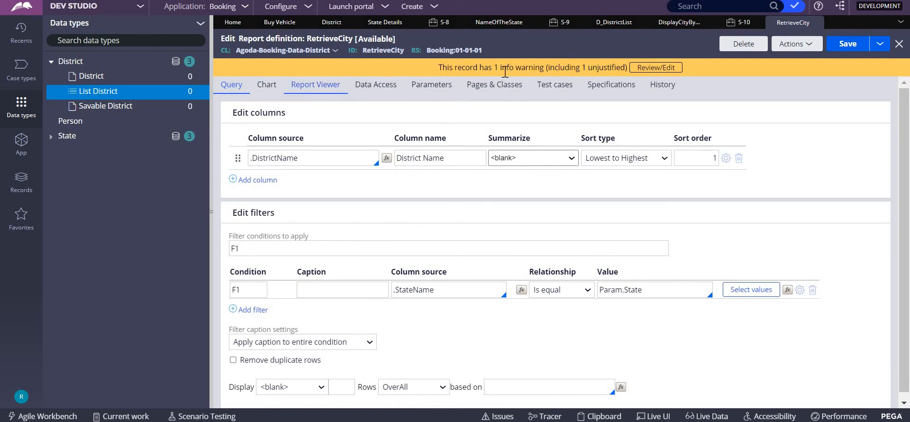
- Justify the Maintainability guardrail warning with "Manually tested" and save RetrieveCity
left_click(650, 70)
left_click(465, 141)
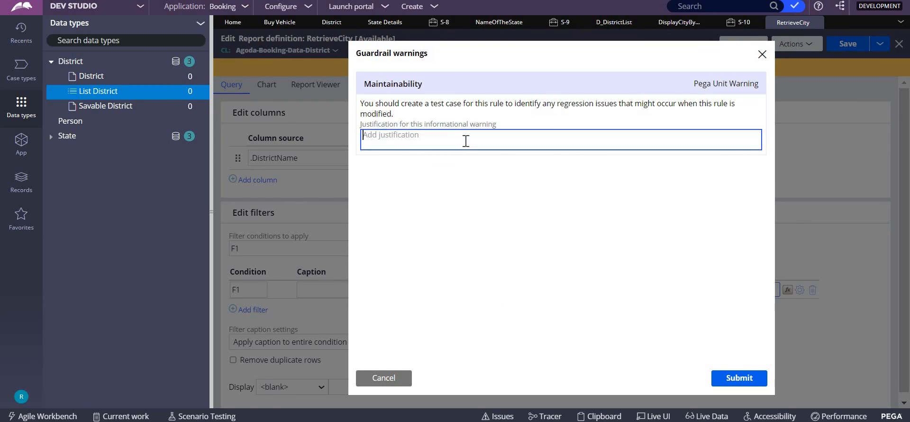
type("Manu")
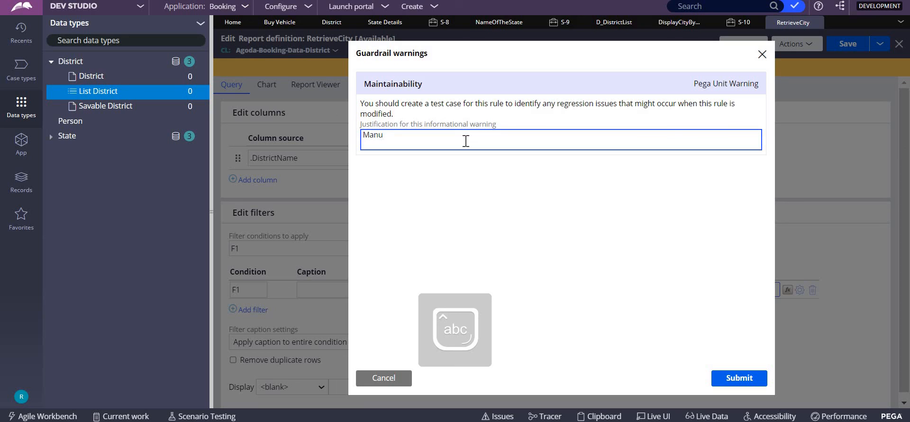
type("ally tested")
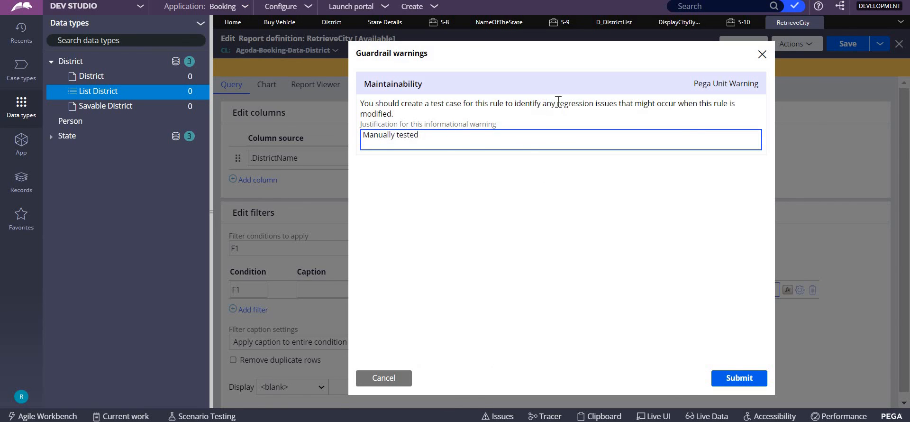
left_click_drag(559, 101, 567, 105)
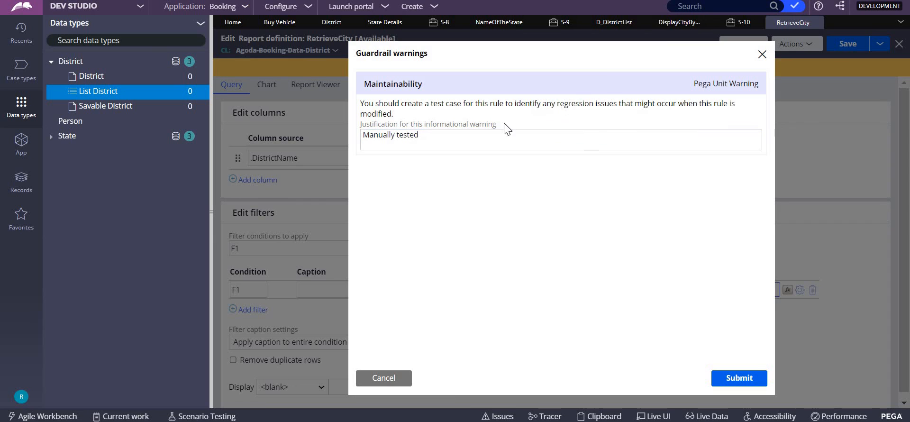
left_click(730, 382)
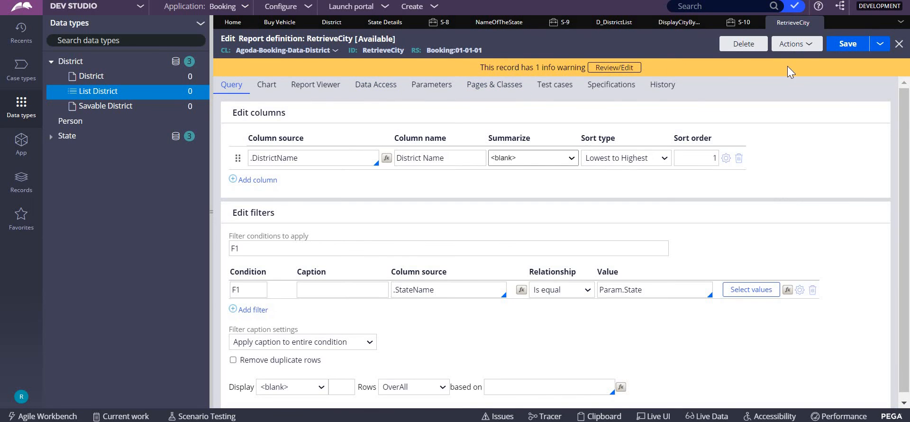
left_click(843, 52)
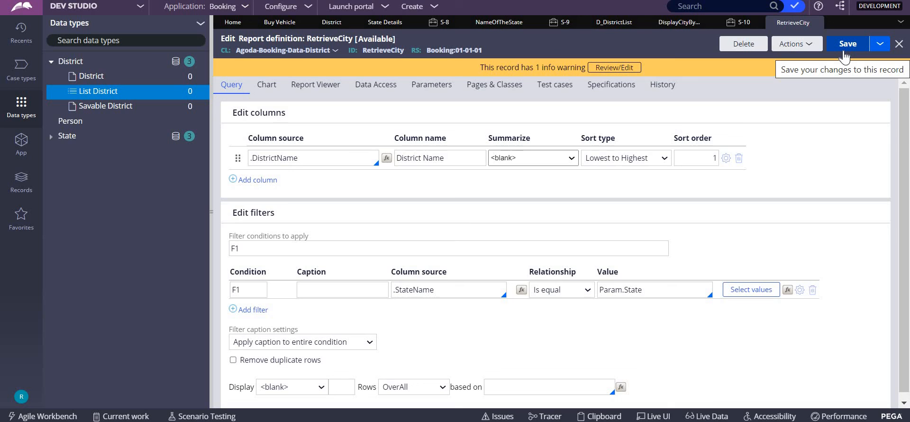
- Check the test cases defined for RetrieveCity and return to its query definition
left_click(552, 90)
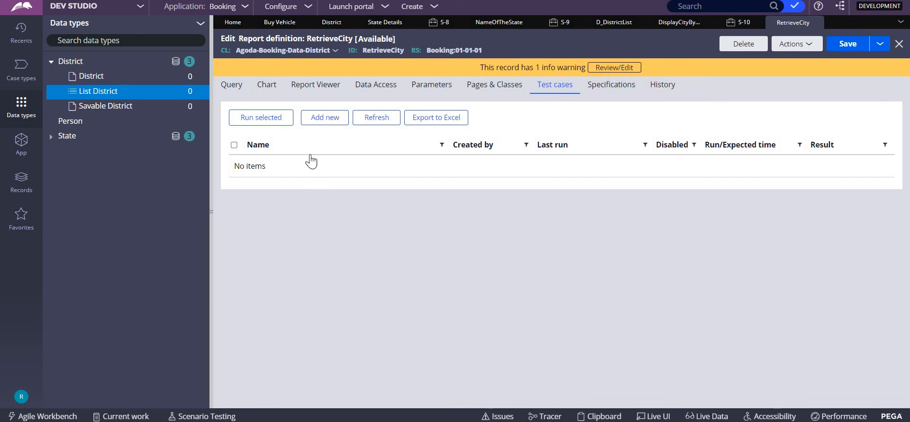
left_click(233, 87)
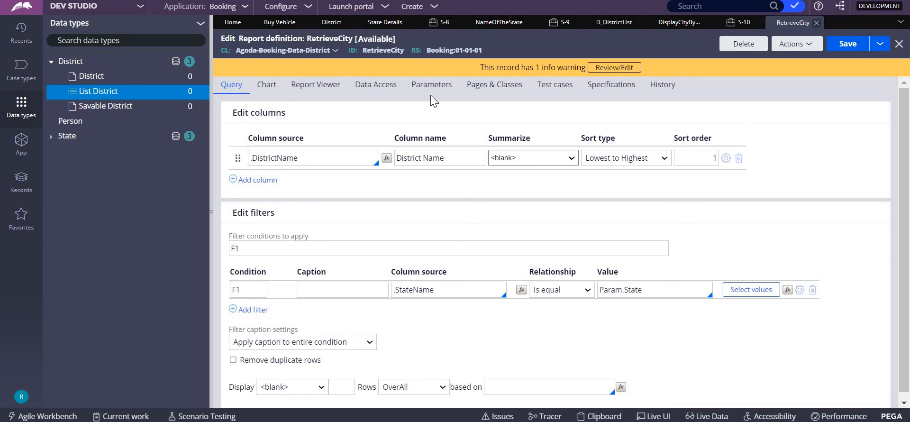
- In the DisplayCityByStateName section, set the Name of the City dropdown's list source type to Report definition
left_click(673, 23)
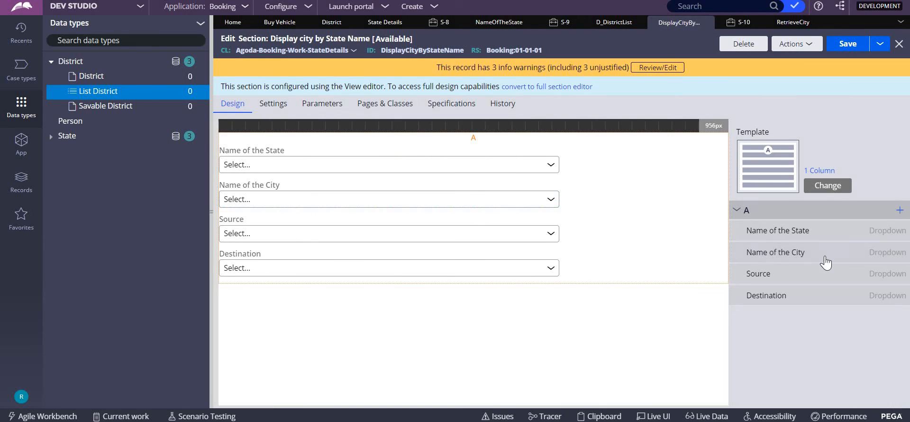
left_click(886, 252)
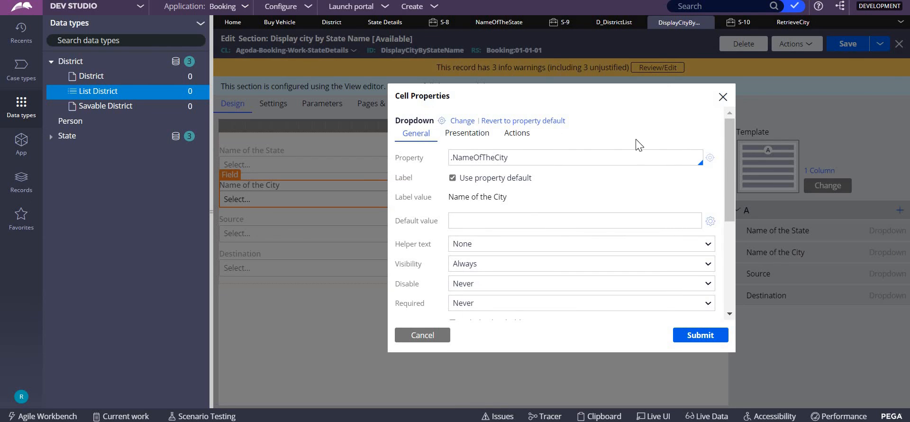
scroll(728, 234, "down", 4)
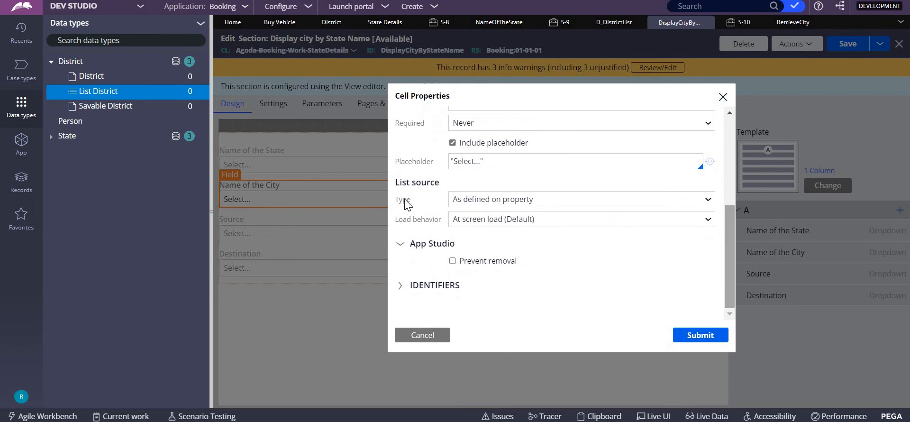
left_click(480, 202)
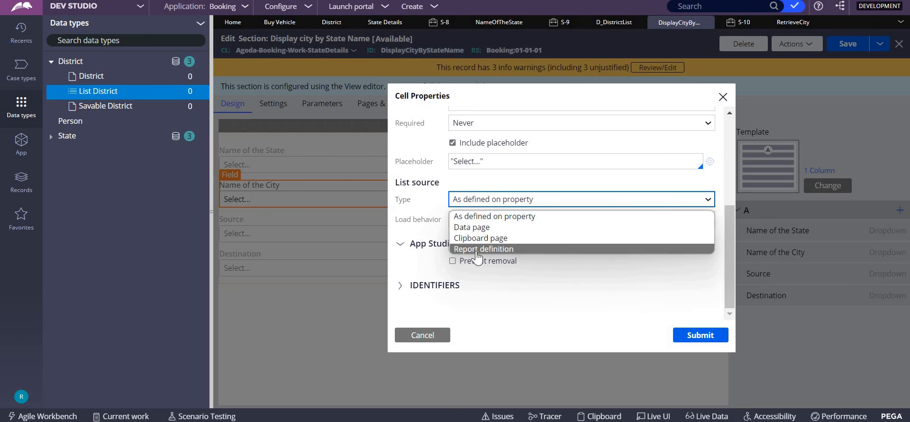
left_click(476, 239)
- Set the list source to the RetrieveCity report definition applying to the Agoda-Booking-Data-District class
left_click(471, 220)
type("Ago")
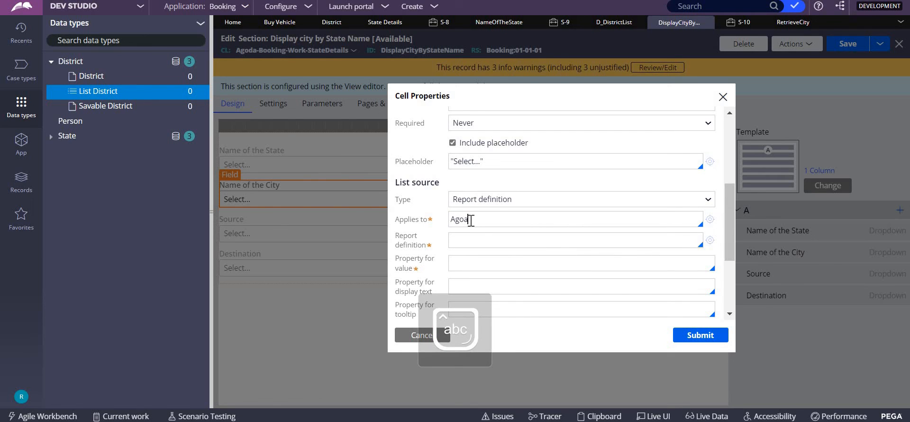
type("da")
key("Down")
key("Down")
key("Down")
key("Down")
key("Return")
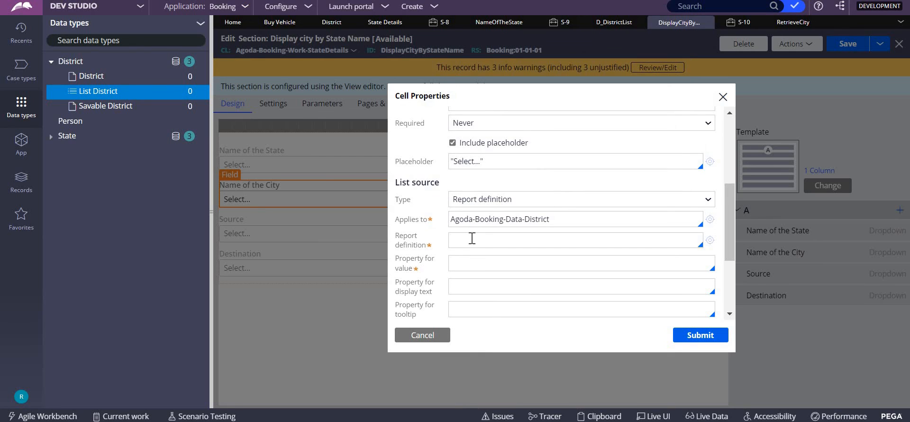
key("Down")
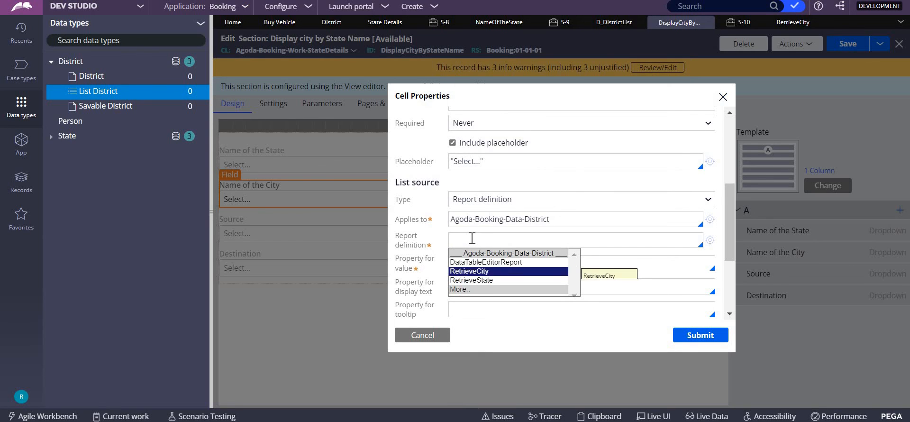
key("Return")
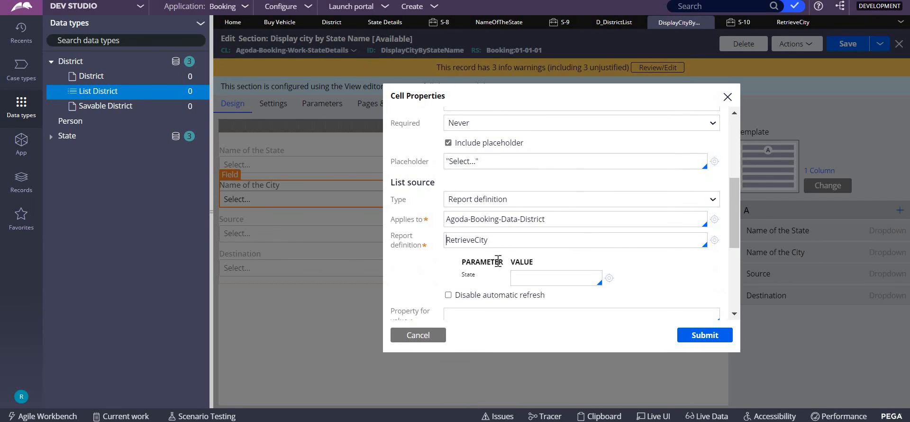
- Pass .NameOfTheState as the report's State parameter and try to submit the cell properties
left_click(525, 280)
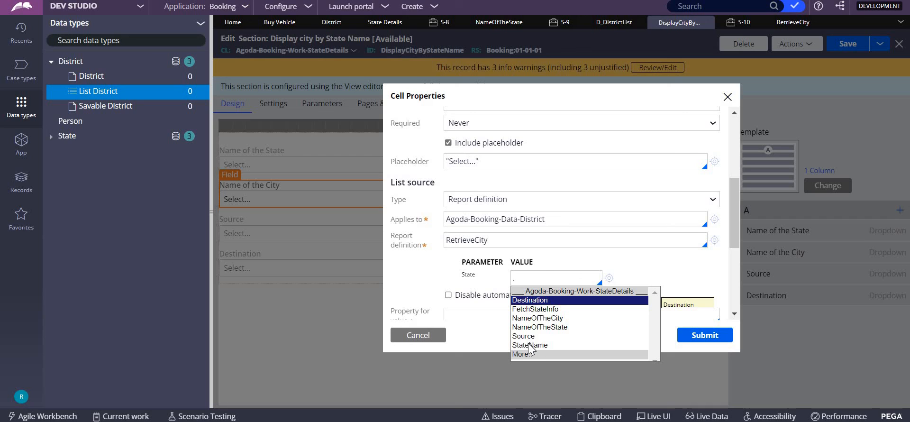
left_click(539, 327)
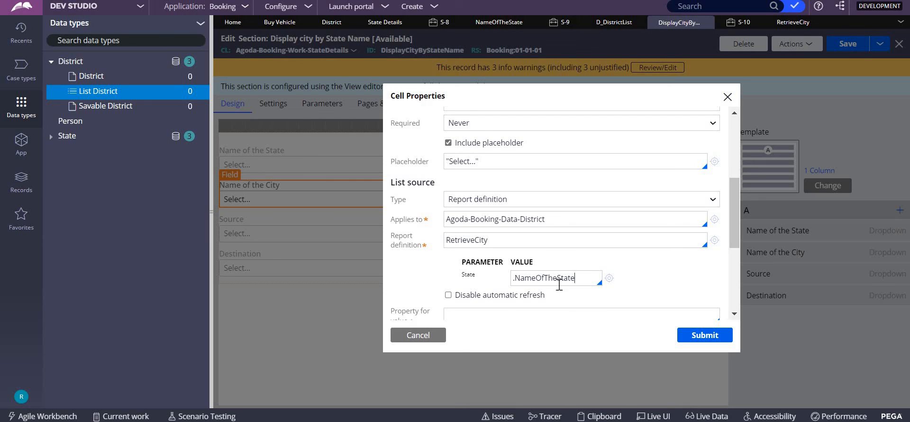
left_click_drag(575, 278, 507, 278)
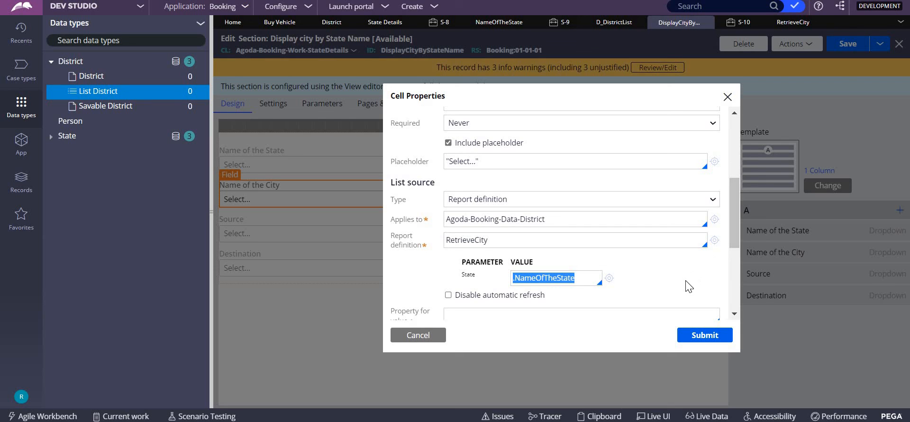
left_click(718, 337)
left_click(568, 61)
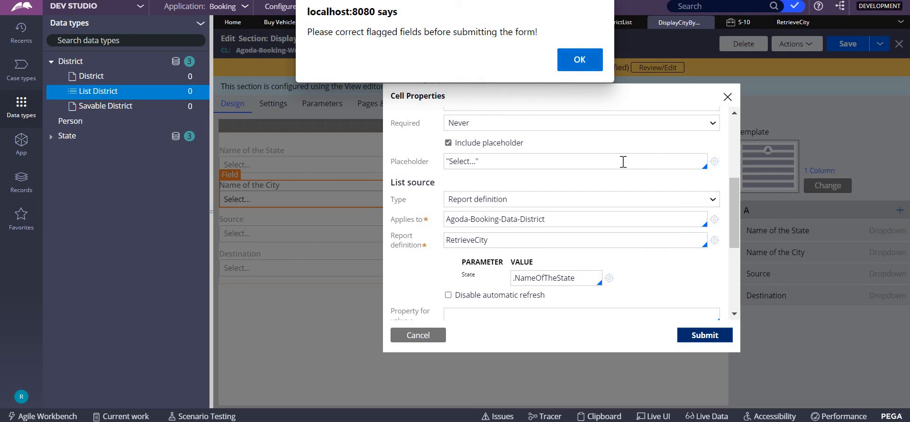
- Set the property for value to .DistrictName, submit the cell properties, and save the section
scroll(736, 246, "down", 3)
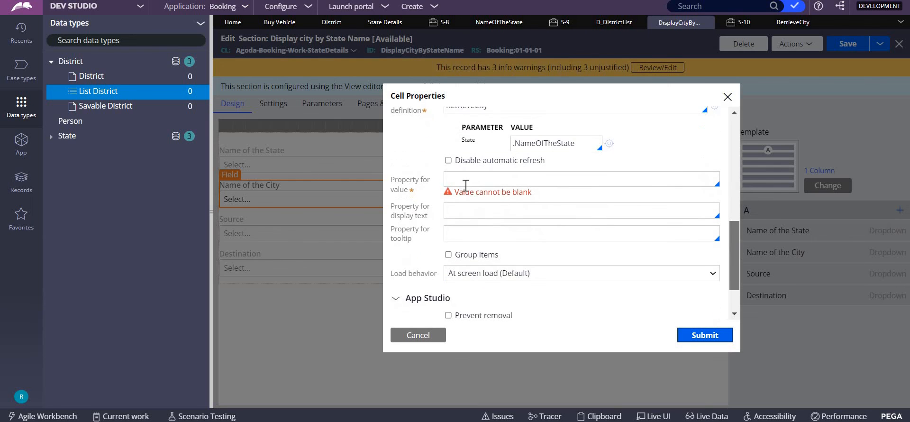
left_click(463, 181)
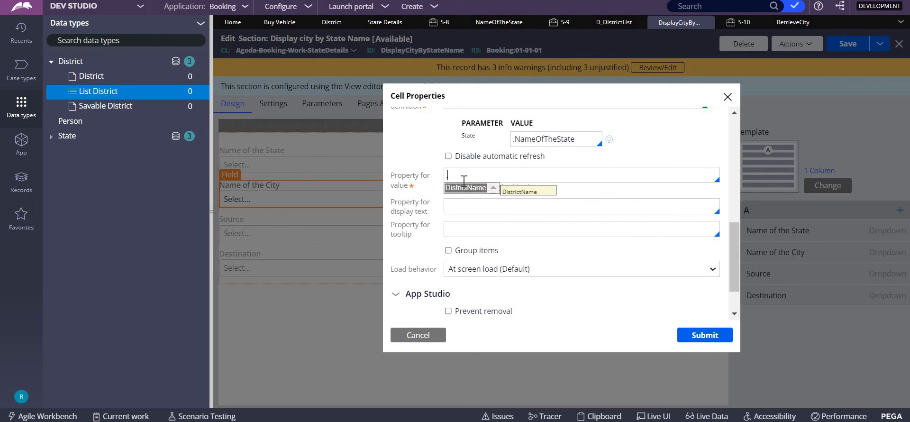
left_click(465, 187)
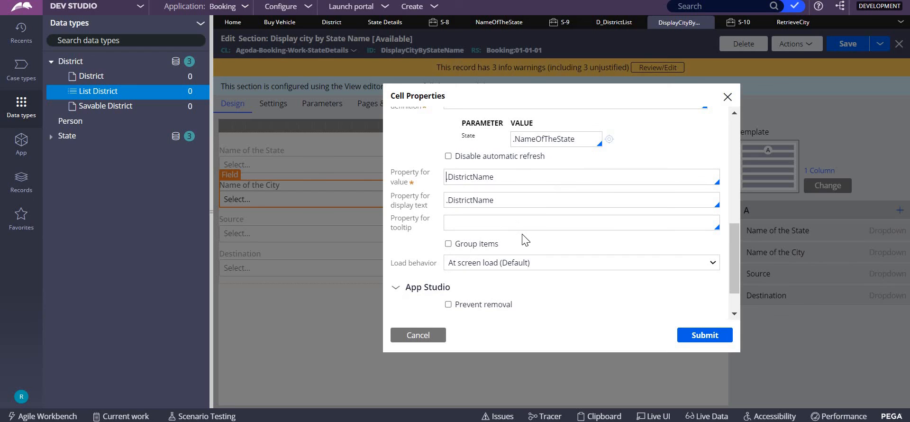
left_click(705, 335)
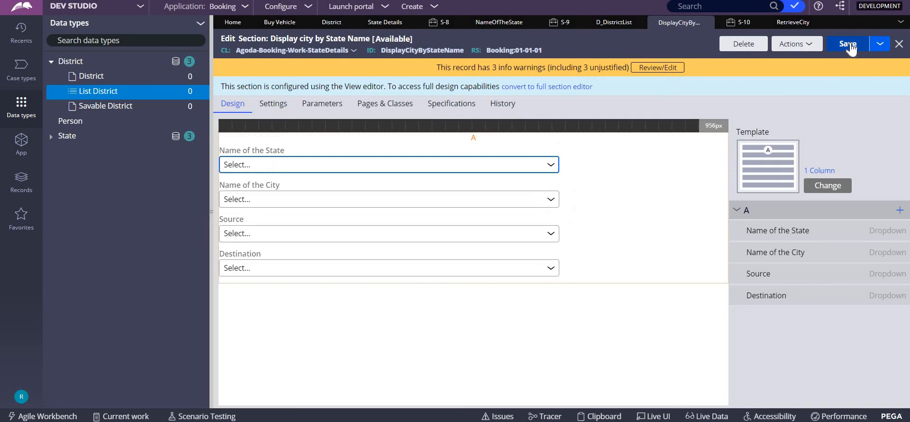
left_click(850, 48)
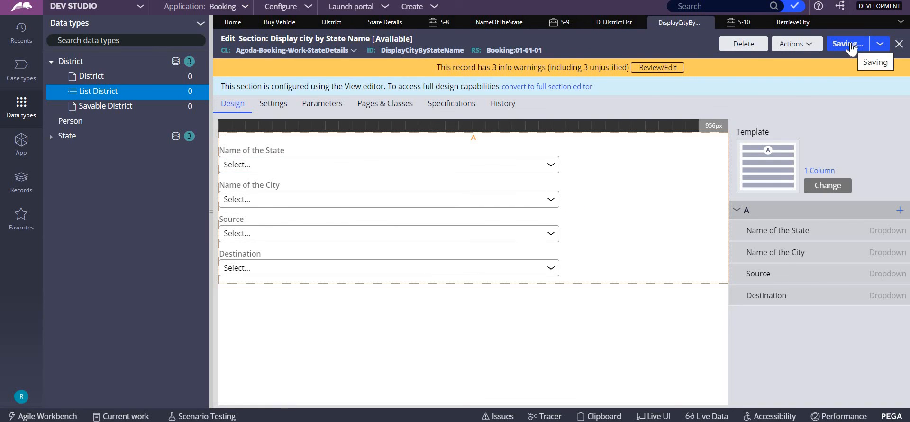
left_click(850, 47)
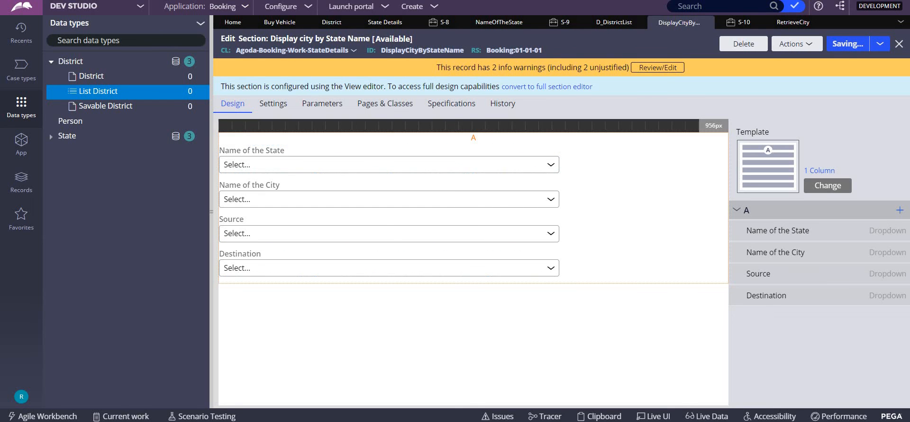
- Create a new State Details case, select Telangana as the state, and check the cities offered
left_click(435, 7)
mouse_move(528, 17)
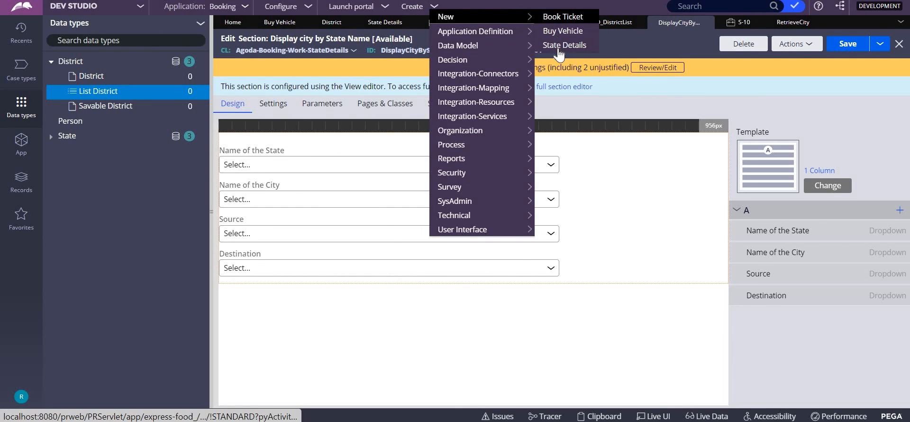
left_click(559, 46)
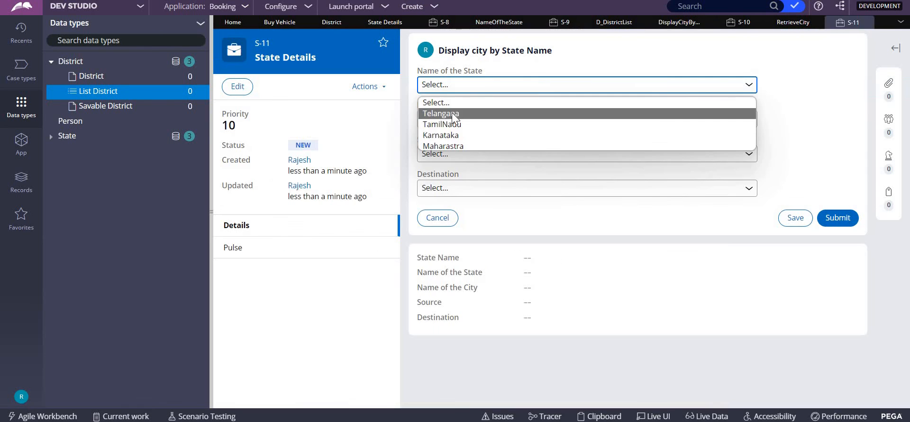
left_click(453, 116)
left_click(553, 119)
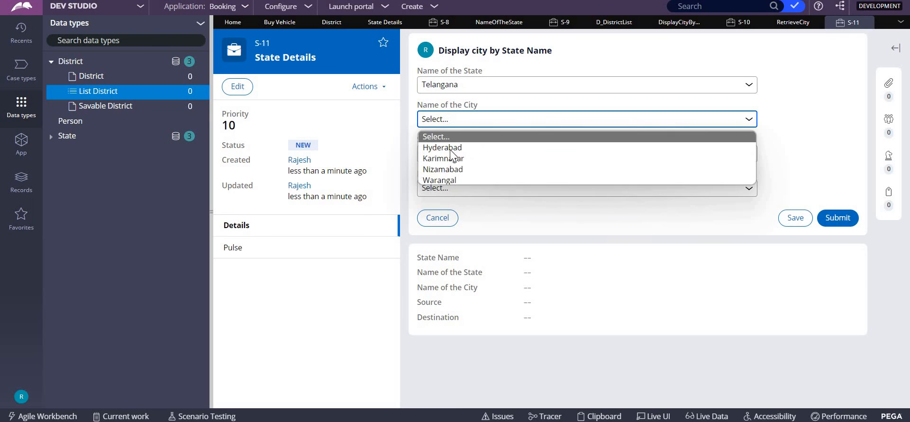
- Switch the state to TamilNadu and to Karnataka, checking the city options offered for each
left_click(453, 86)
left_click(453, 85)
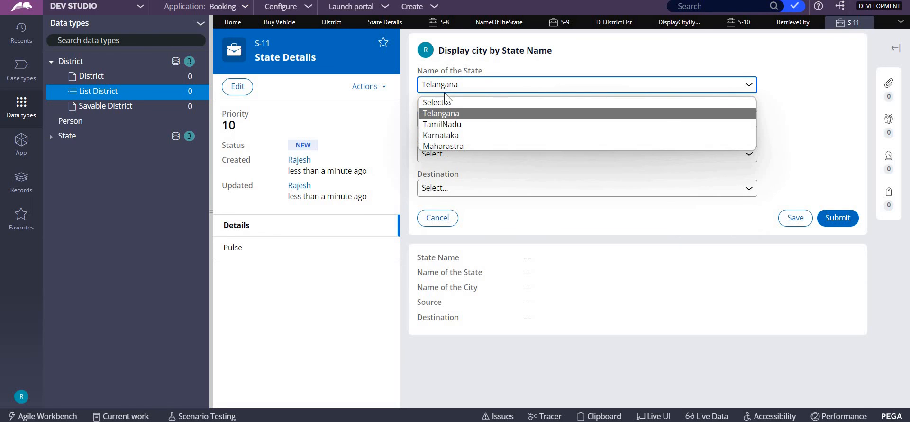
left_click(441, 125)
left_click(475, 120)
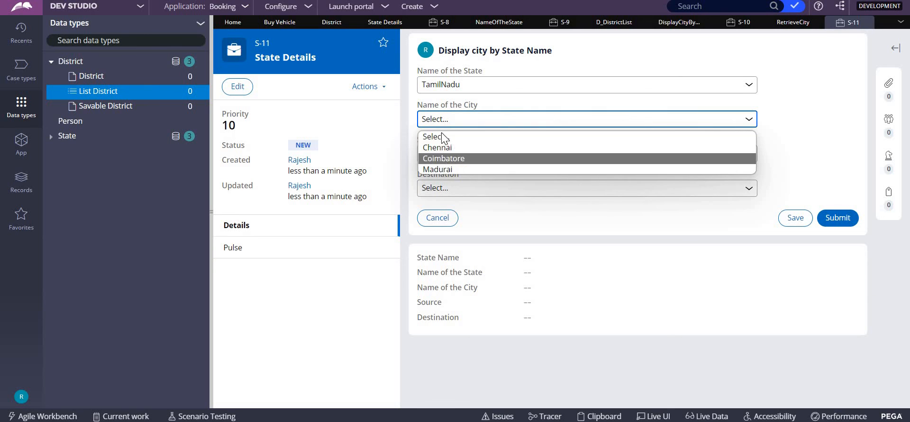
left_click(454, 86)
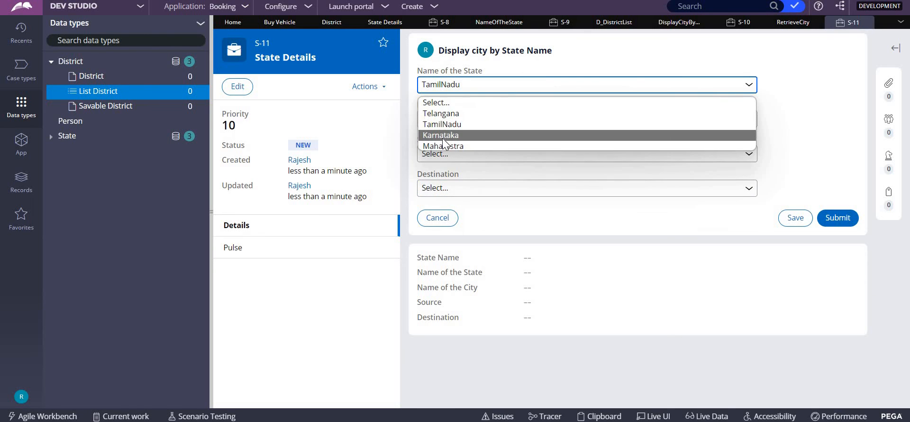
left_click(446, 136)
left_click(458, 122)
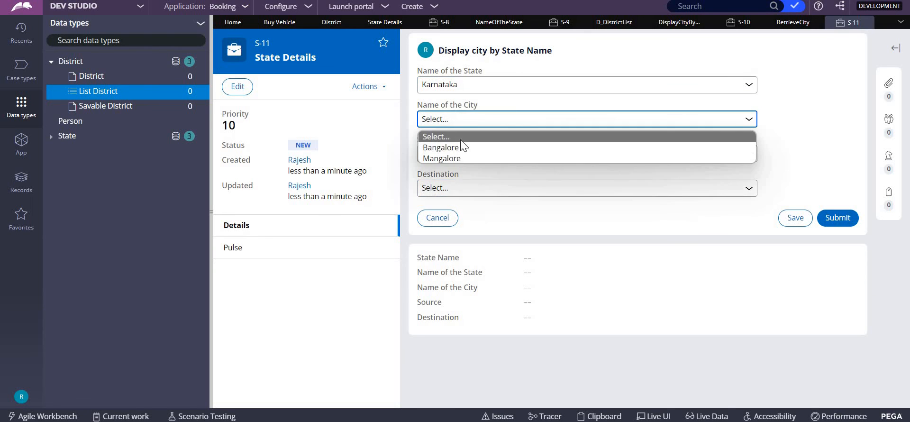
- Check the city options for Maharastra, and again with the state reset to Select..
left_click(455, 85)
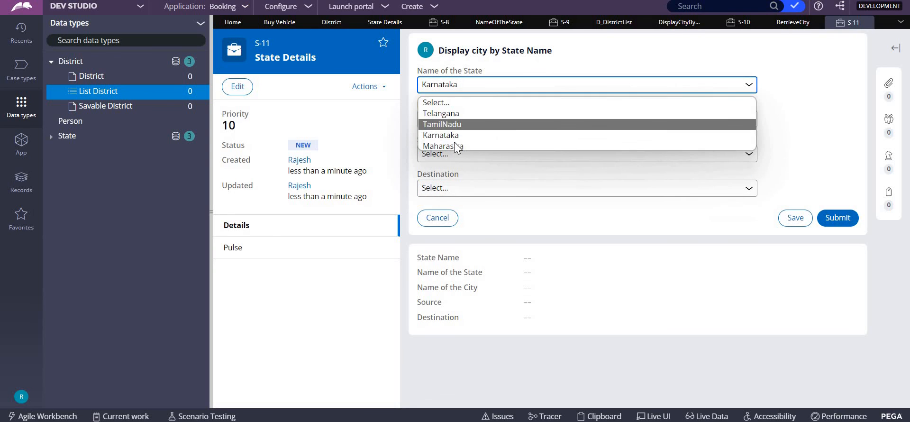
left_click(454, 143)
left_click(462, 119)
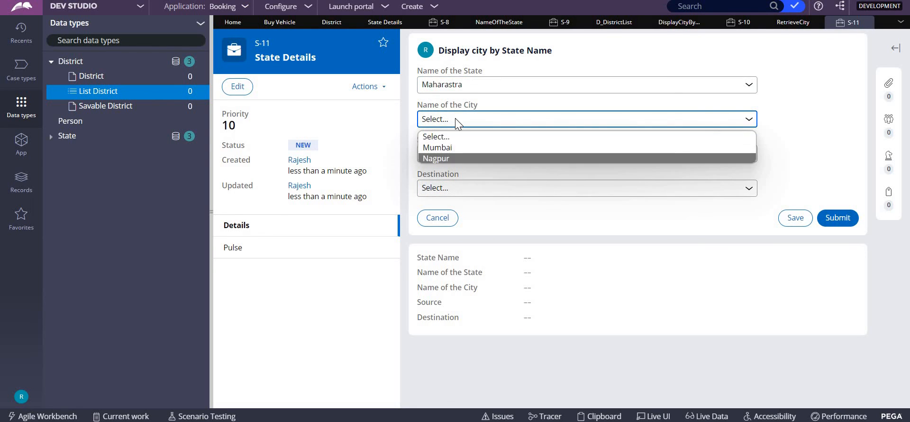
left_click(455, 89)
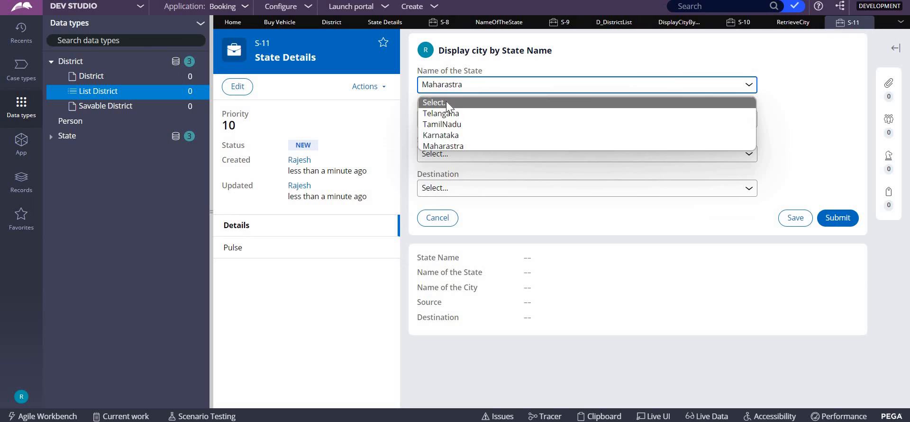
left_click(445, 102)
left_click(475, 118)
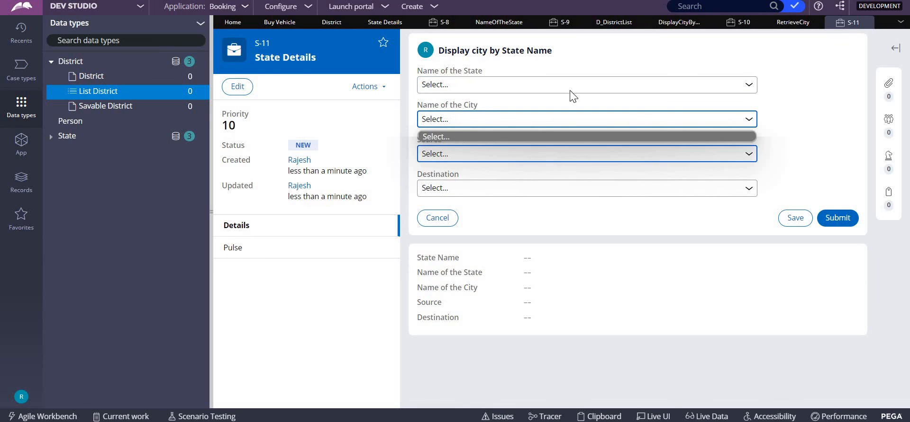
- Disable Use null if empty for the .StateName filter in RetrieveCity and save the report definition
left_click(667, 22)
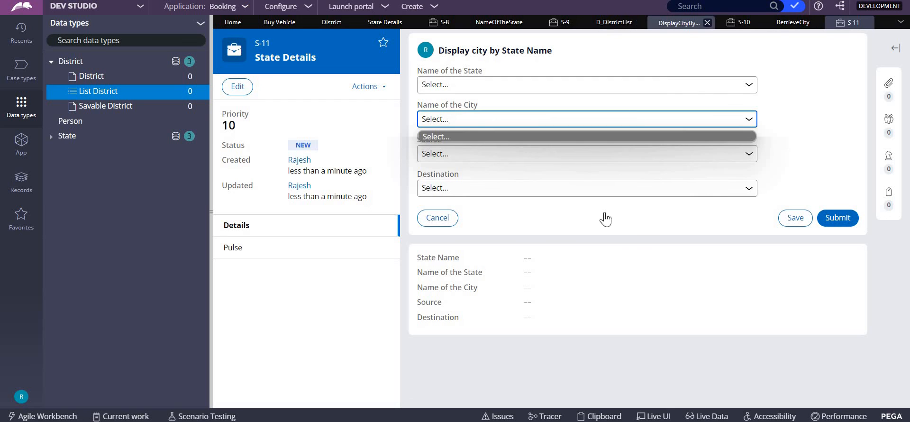
left_click(787, 23)
left_click(800, 289)
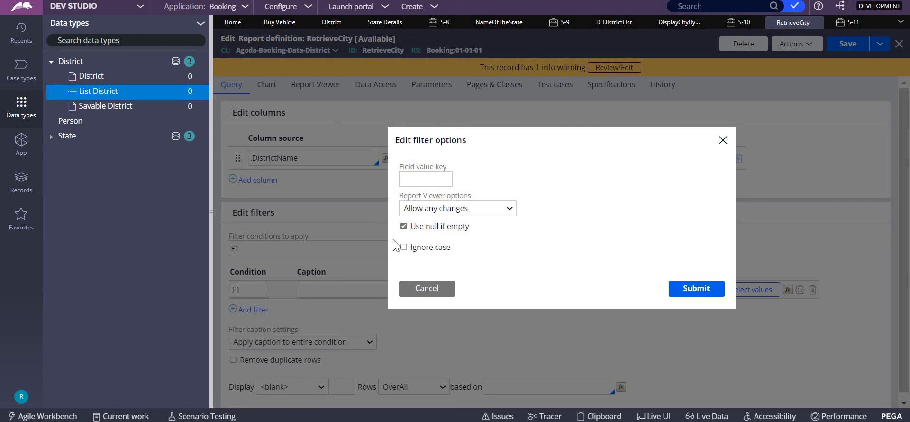
left_click(404, 227)
left_click(697, 290)
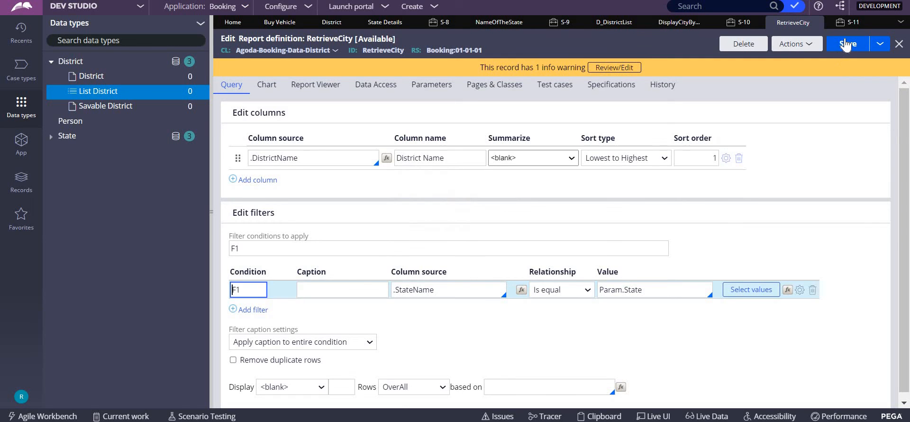
left_click(846, 44)
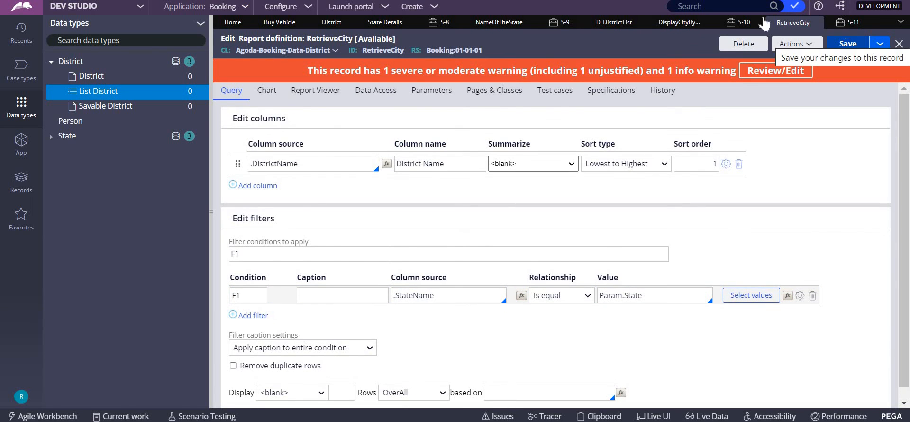
- Return to the S-11 State Details case and check the city options with no state selected
left_click(849, 22)
left_click(486, 84)
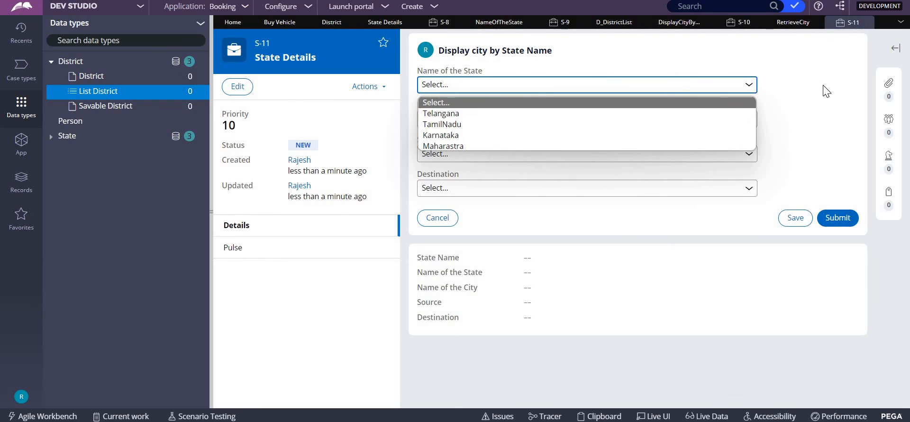
left_click(349, 92)
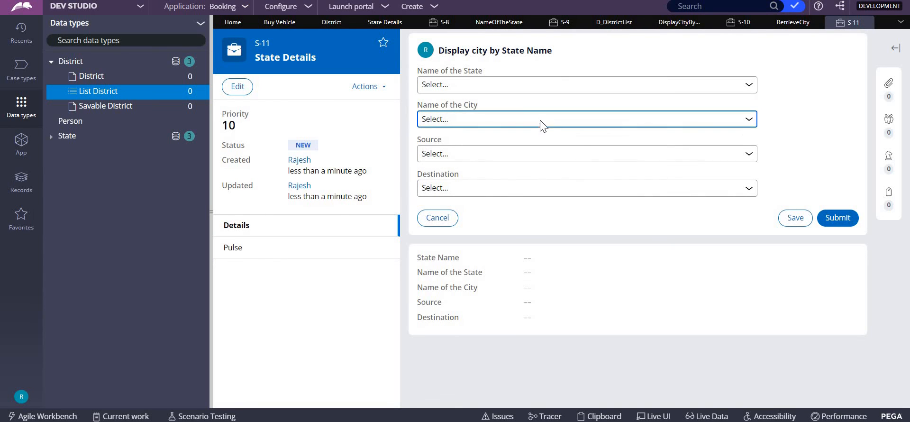
left_click(517, 118)
- Set the state to Telangana and to Karnataka, checking the city options offered for each
left_click(463, 88)
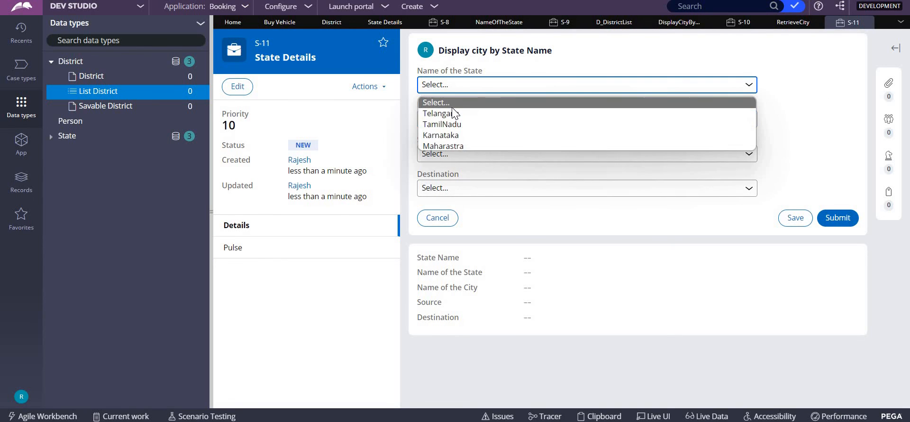
left_click(453, 114)
left_click(457, 119)
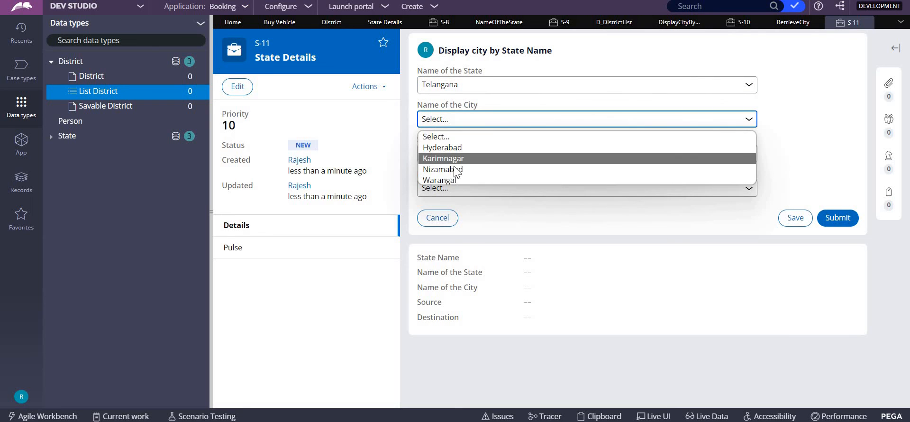
left_click(450, 86)
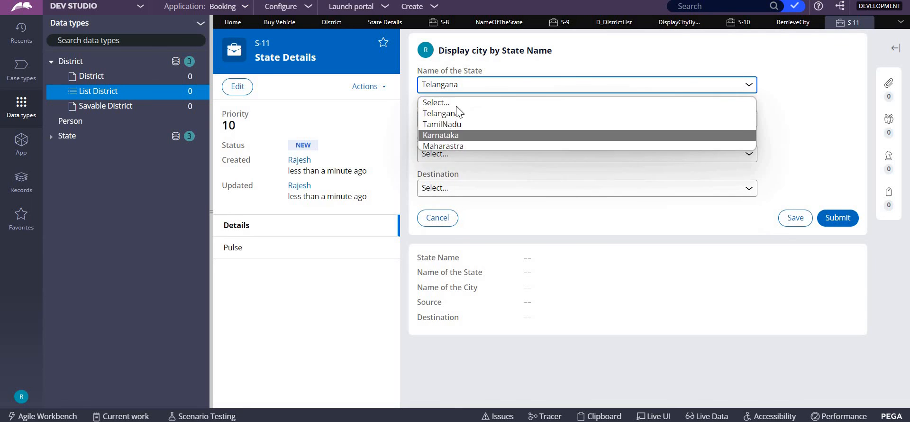
left_click(445, 135)
left_click(459, 119)
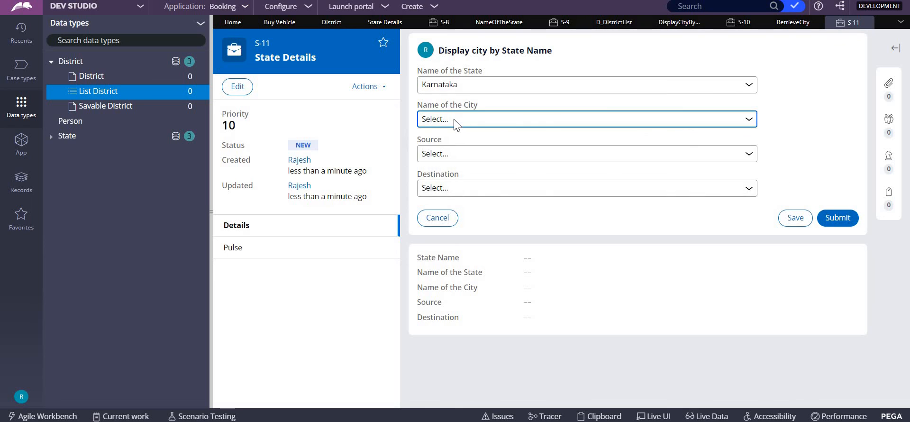
- Save the case with the state reset to Select... and check the city options offered without a state
left_click(436, 90)
left_click(434, 103)
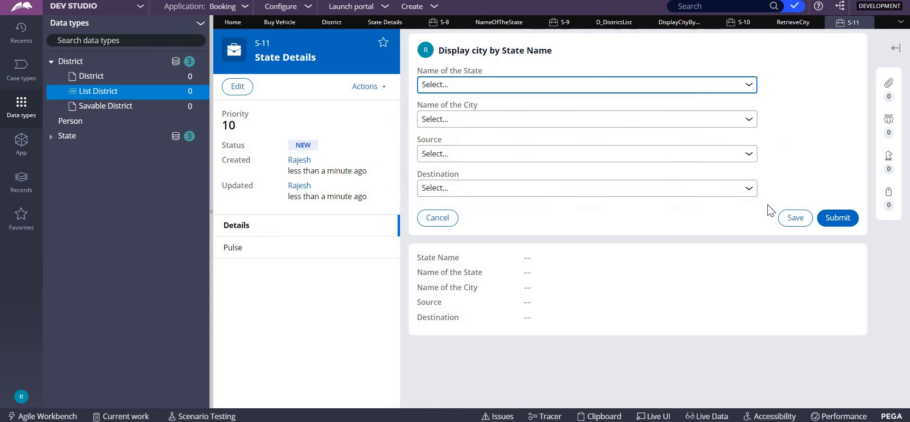
left_click(794, 217)
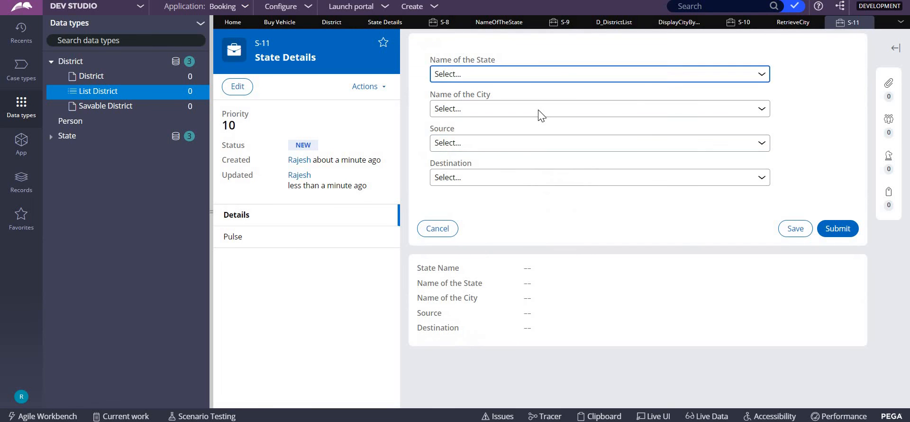
left_click(539, 112)
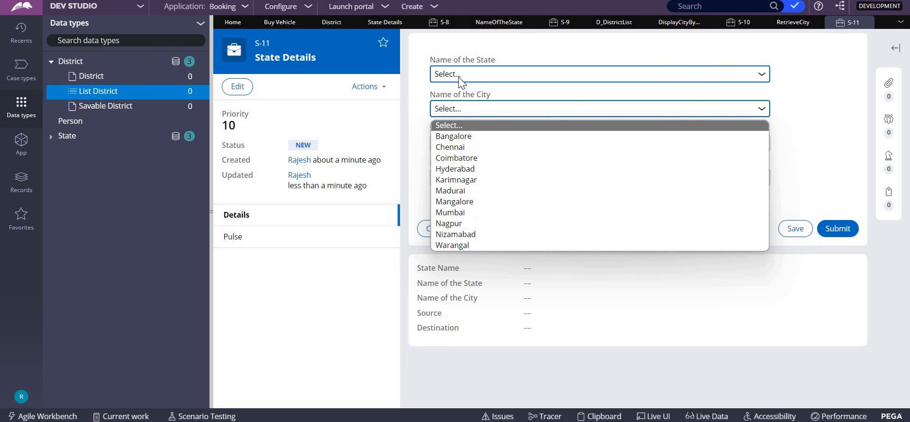
left_click(802, 71)
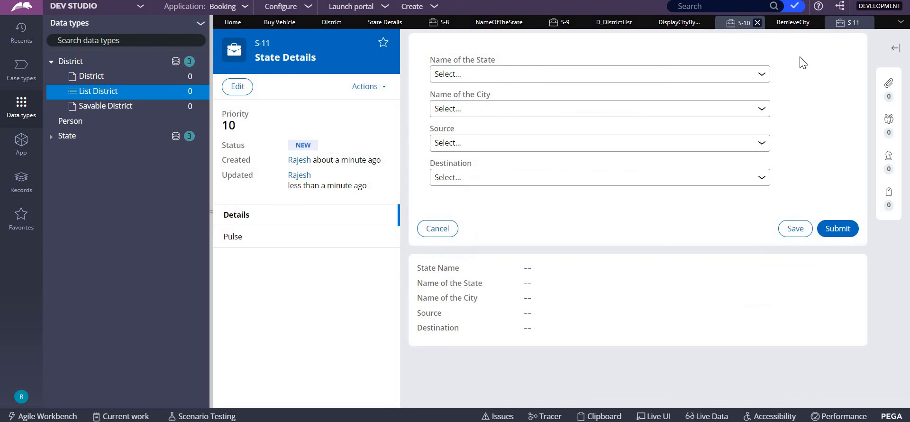
- Enable Use null if empty for the .StateName filter in RetrieveCity and save the report definition
left_click(790, 24)
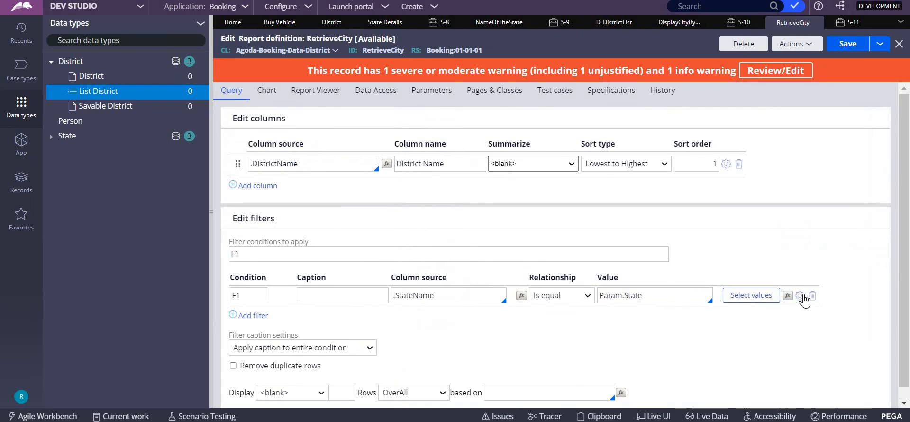
left_click(800, 295)
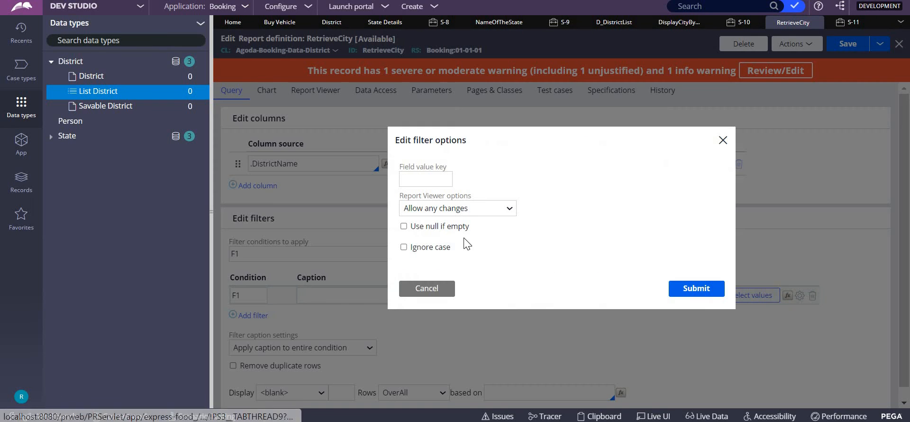
left_click(431, 228)
left_click(699, 289)
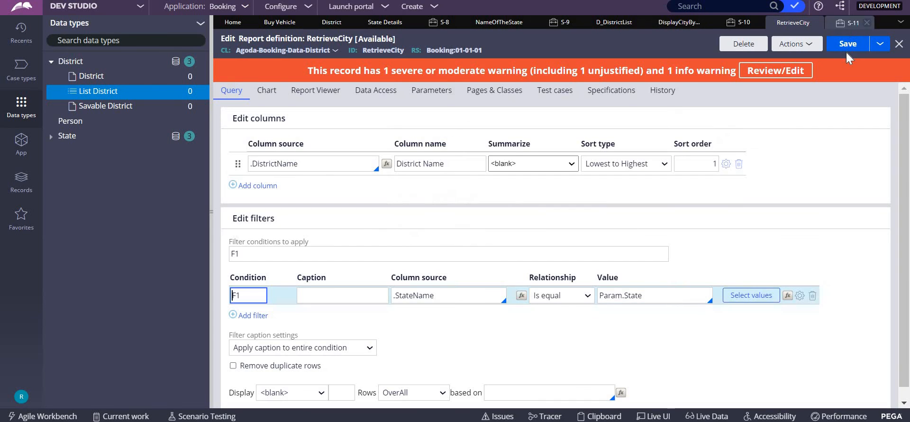
left_click(848, 45)
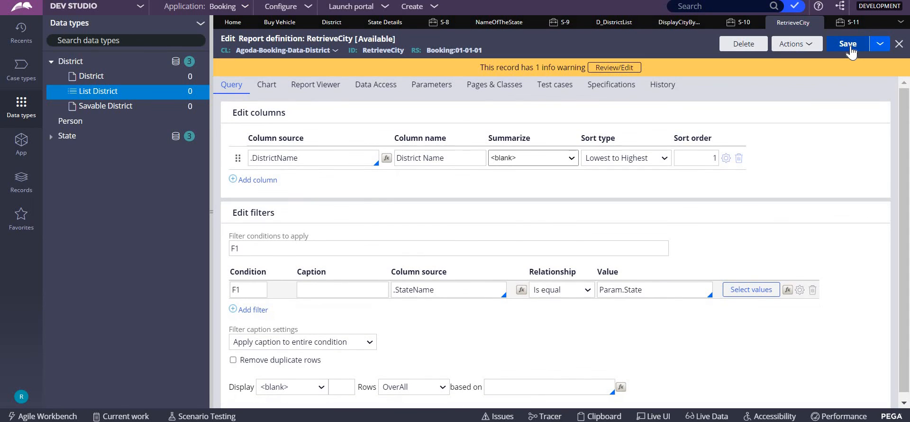
left_click(849, 46)
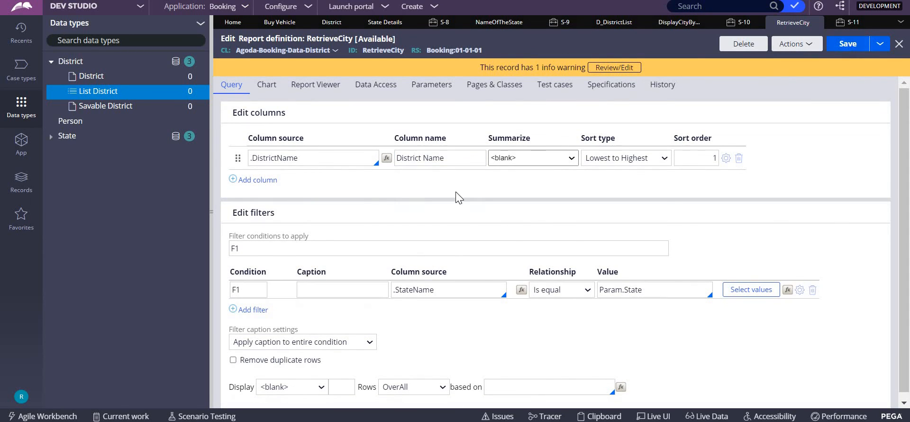
left_click(350, 161)
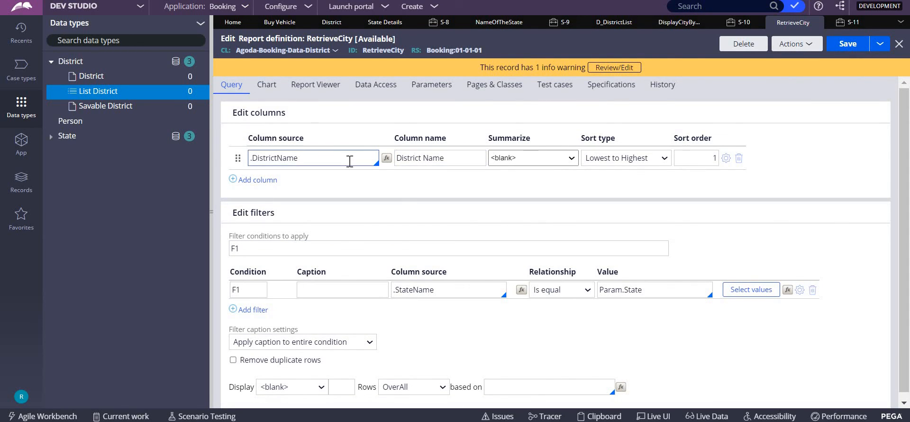